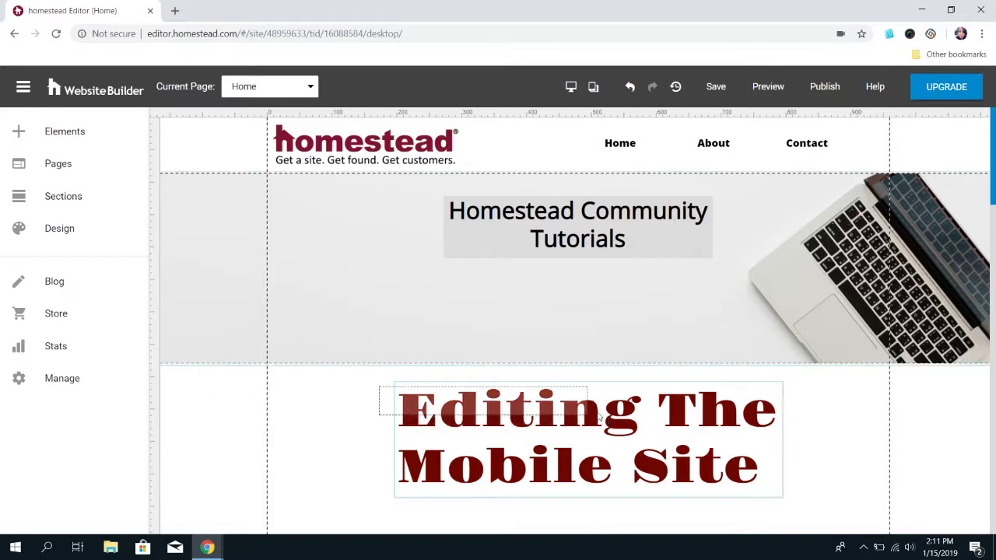
# Step: Switch to the mobile editor and examine how the "Editing The Mobile Site" heading is laid out
pyautogui.click(799, 471)
pyautogui.moveTo(801, 490); pyautogui.dragTo(788, 495)
pyautogui.click(791, 495)
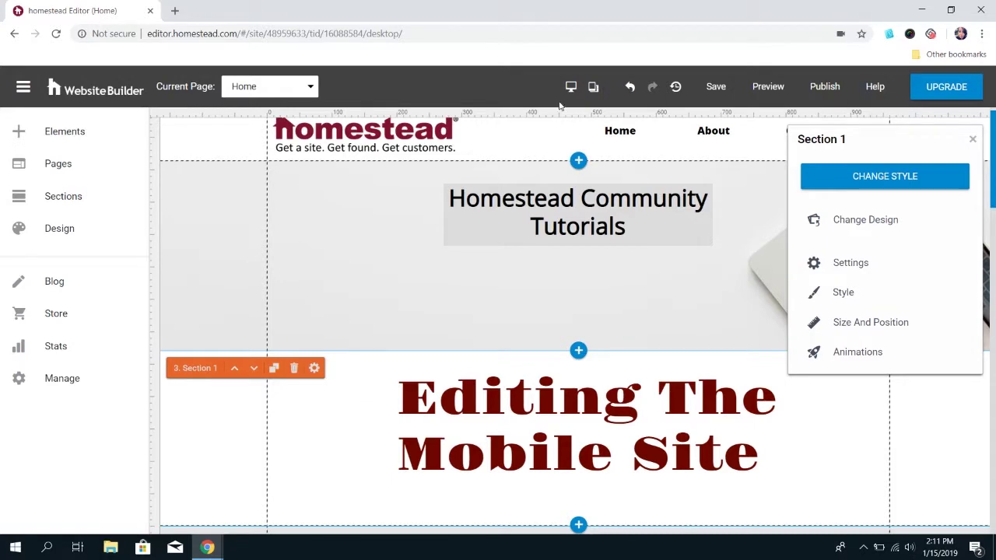
pyautogui.click(594, 87)
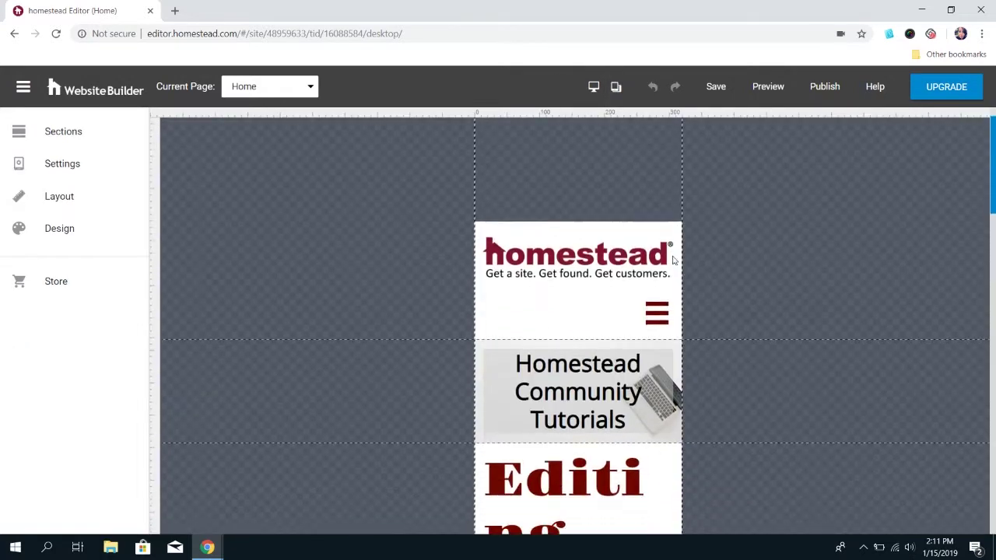
pyautogui.scroll(-2, 611, 377)
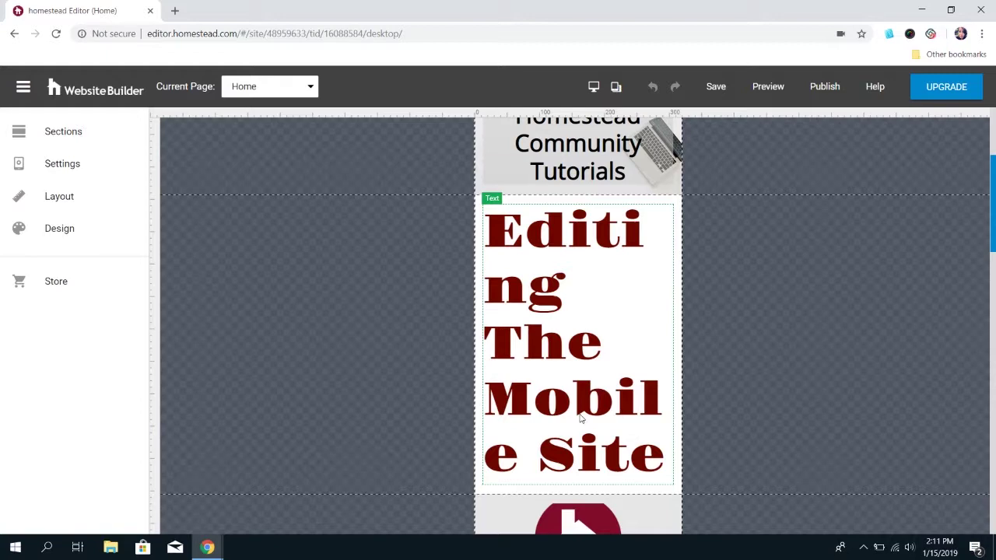
# Step: Return to the desktop editor and set the site-wide Body Medium text style's font size to 36
pyautogui.click(592, 87)
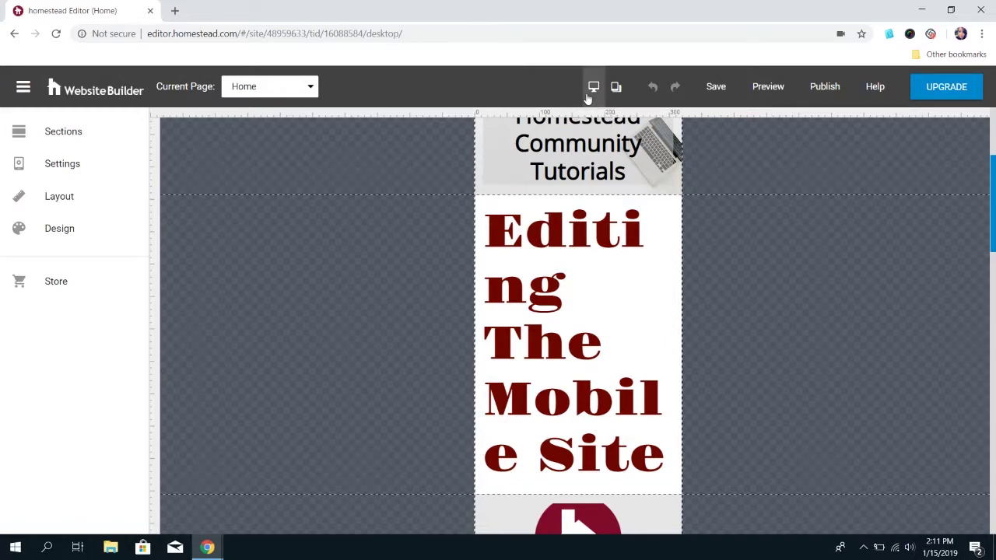
pyautogui.click(95, 235)
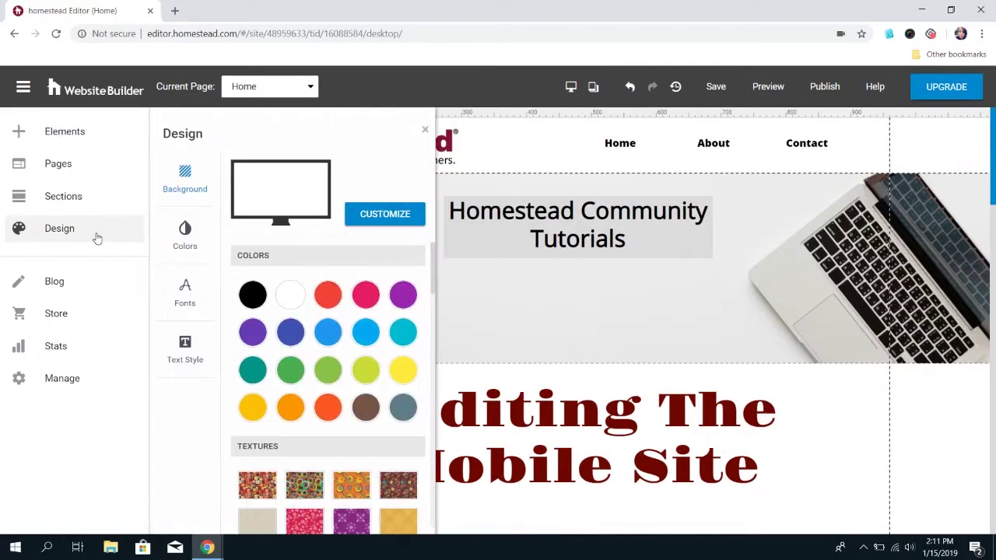
pyautogui.click(185, 346)
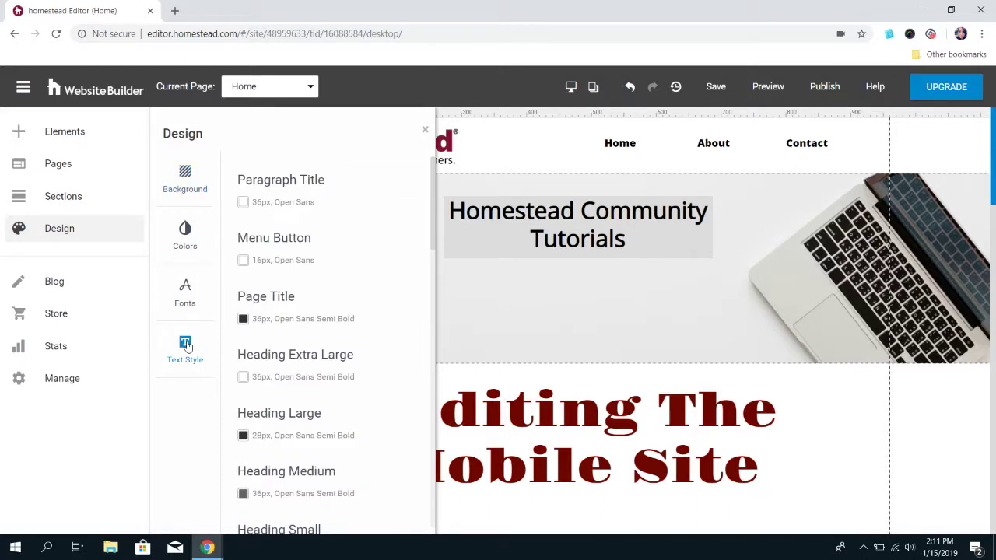
pyautogui.scroll(-2, 370, 355)
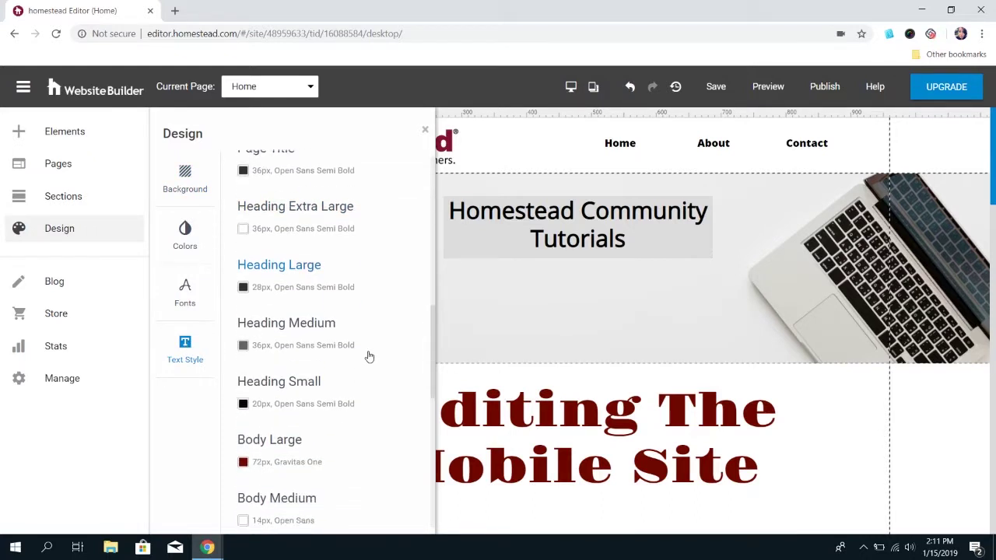
pyautogui.scroll(-2, 370, 356)
pyautogui.click(305, 391)
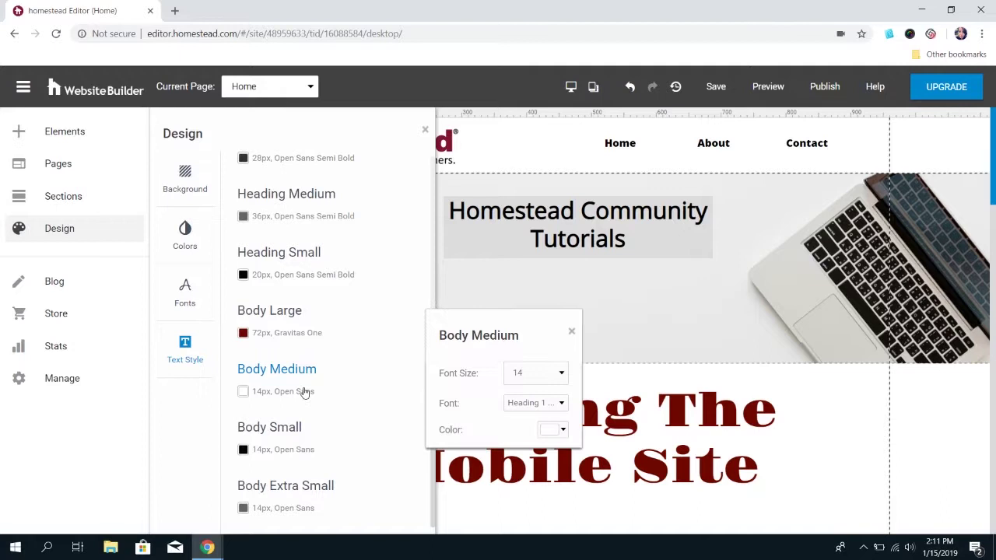
pyautogui.click(519, 374)
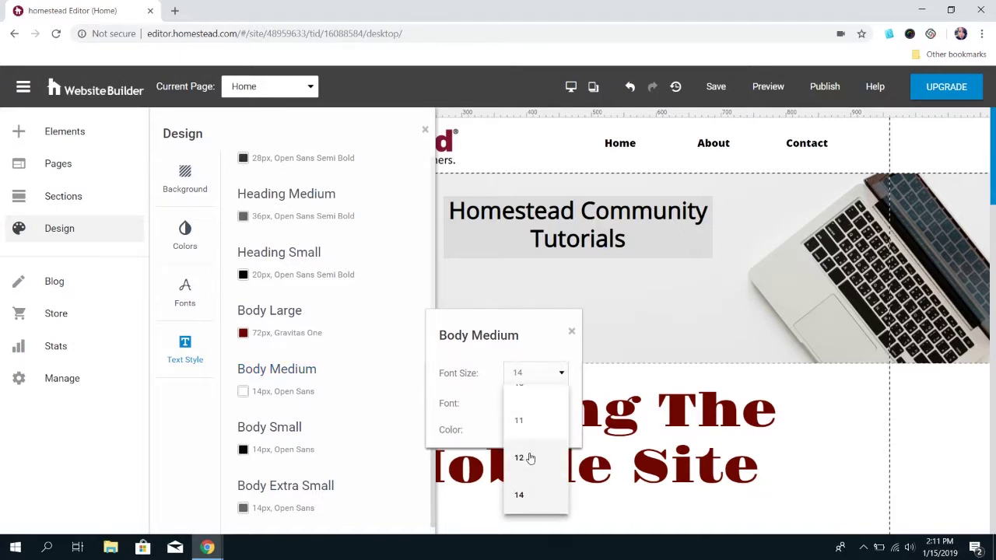
pyautogui.scroll(-4, 530, 458)
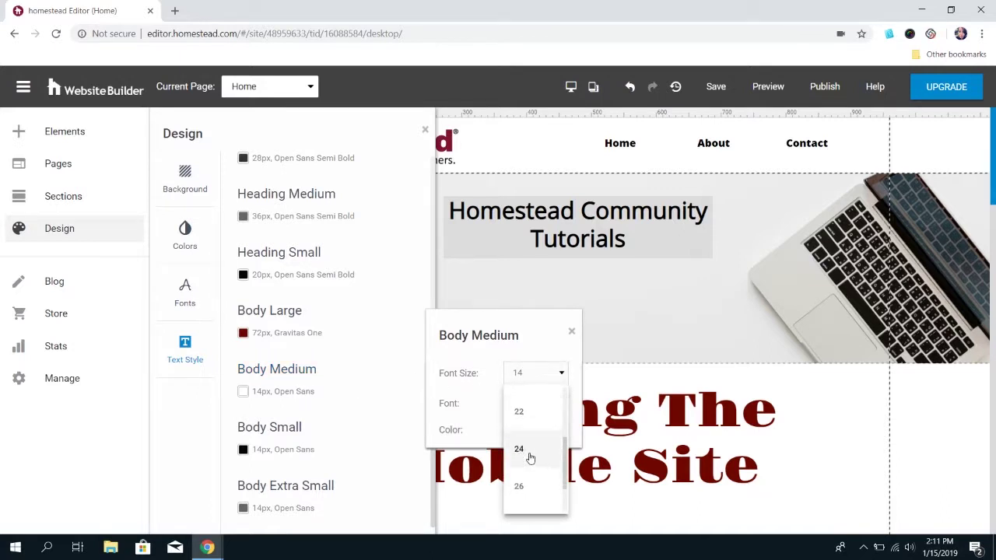
pyautogui.scroll(-2, 530, 458)
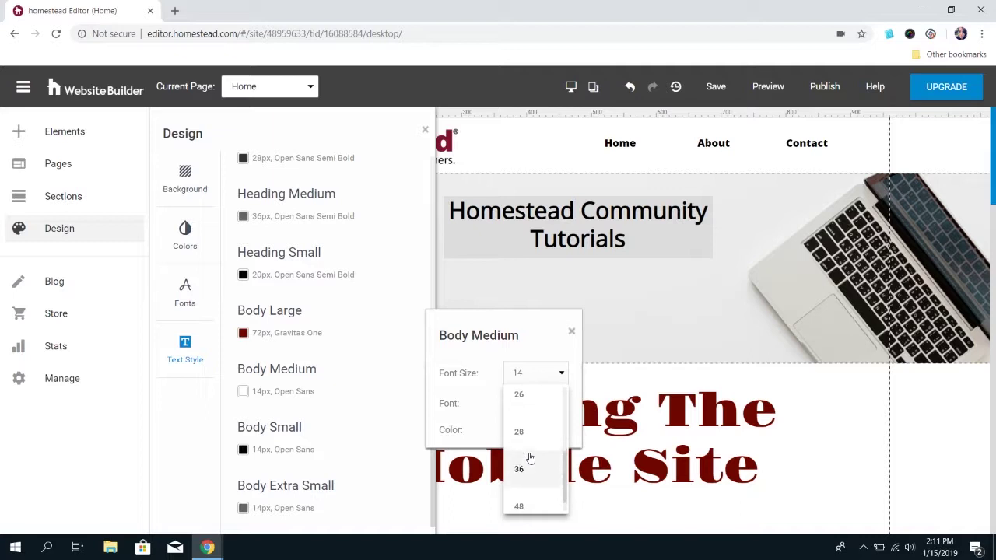
pyautogui.click(532, 467)
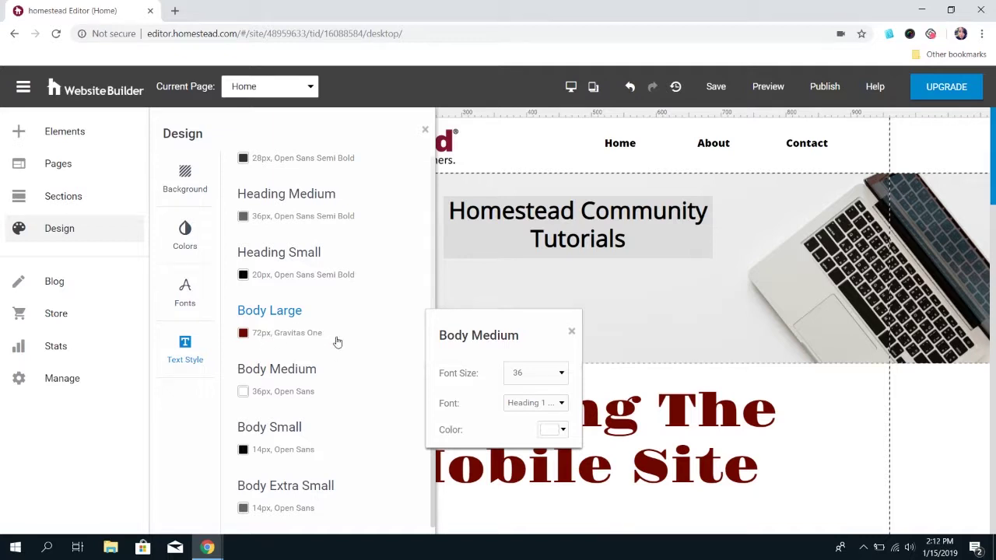
pyautogui.click(521, 375)
pyautogui.click(521, 374)
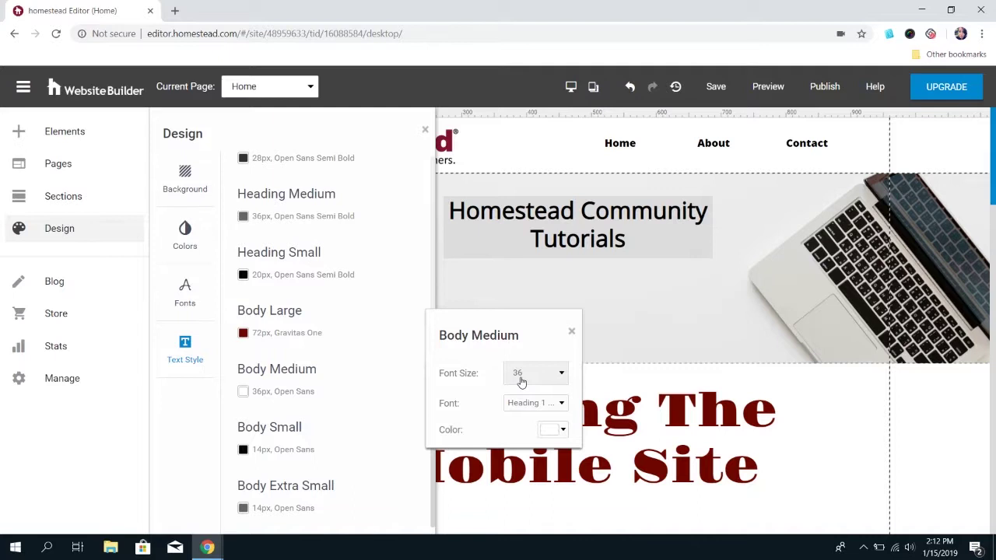
# Step: Change the Body Medium text style's font to Gravitas One and its color to the theme's dark red
pyautogui.click(535, 403)
pyautogui.click(550, 392)
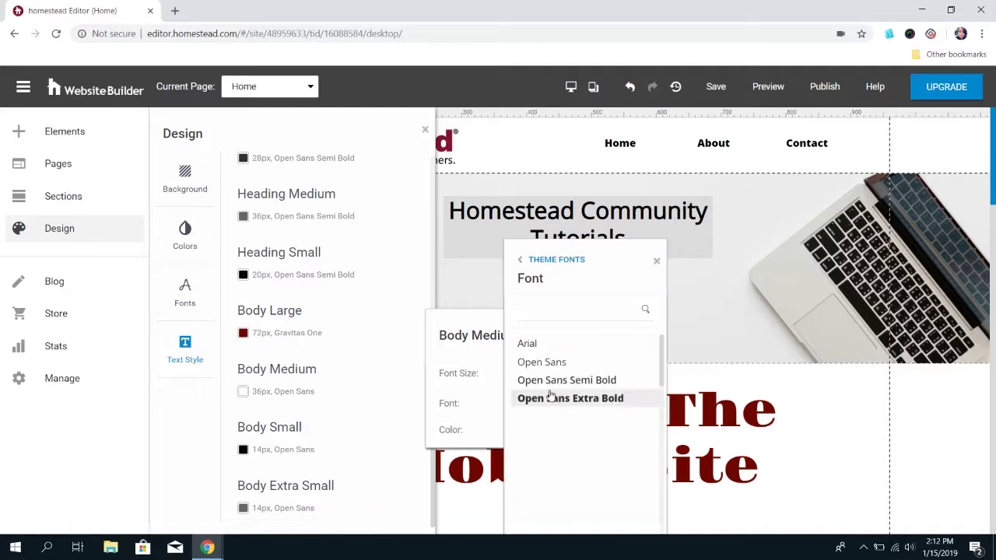
pyautogui.scroll(-5, 566, 385)
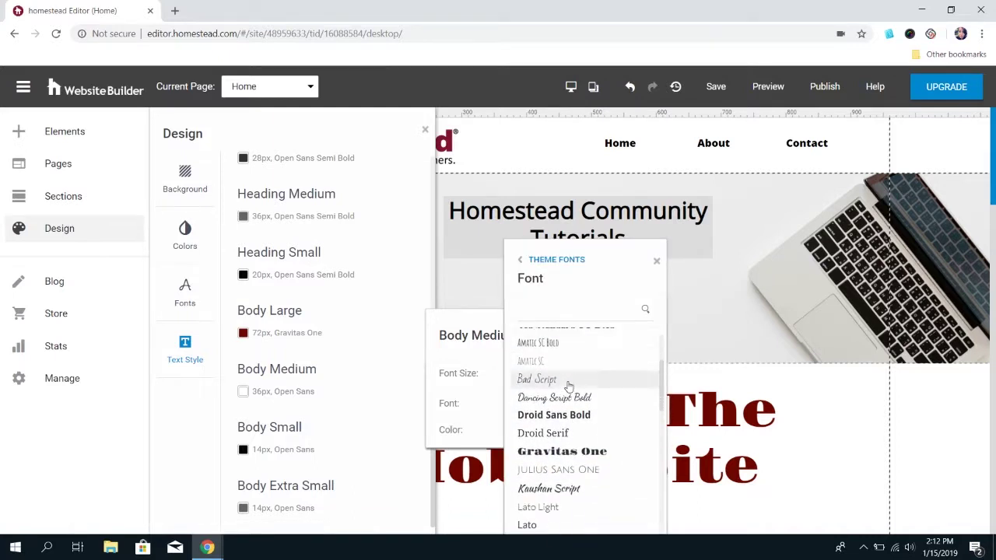
pyautogui.click(566, 451)
pyautogui.click(554, 429)
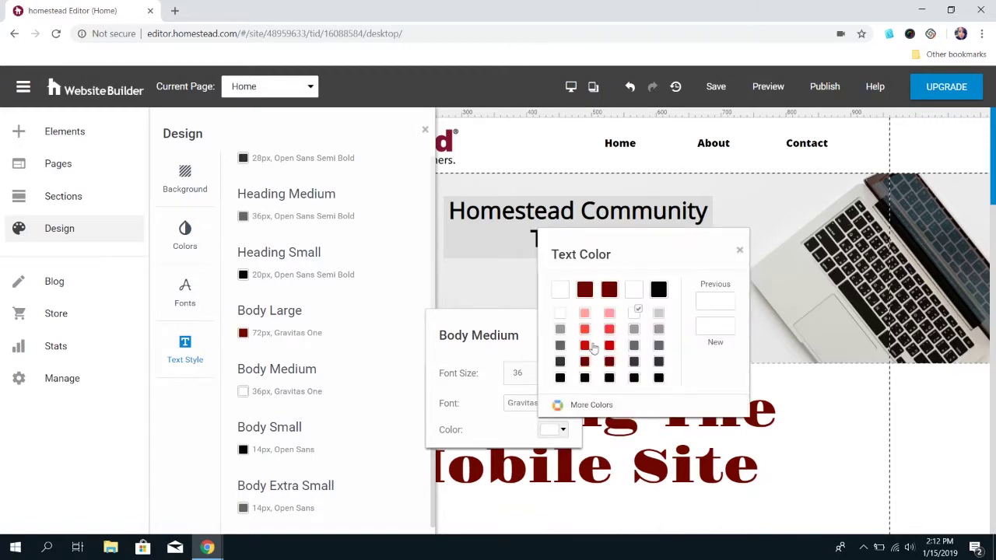
pyautogui.click(609, 290)
# Step: In the mobile editor, turn on Mobile Custom Style for the "Editing The Mobile Site" text element
pyautogui.click(594, 86)
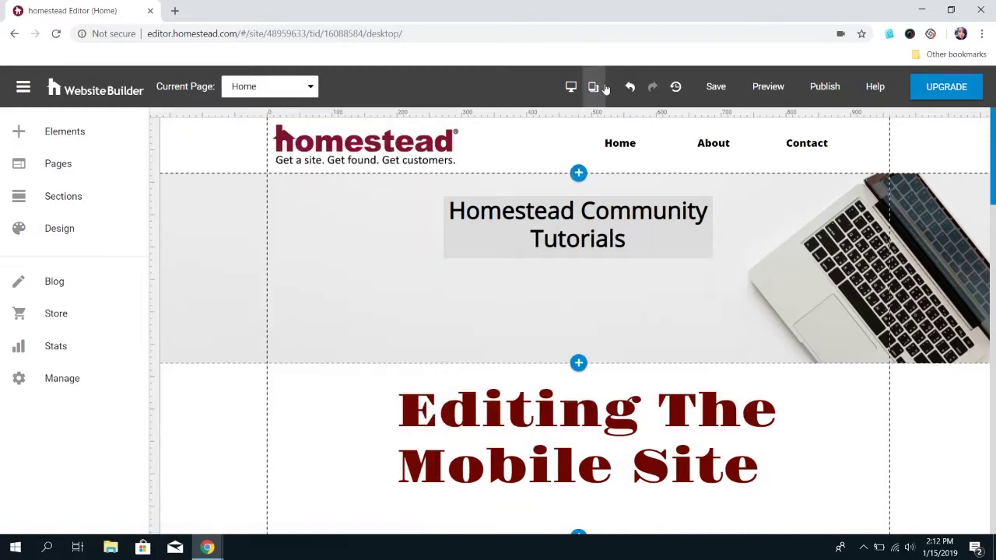
pyautogui.scroll(-4, 713, 268)
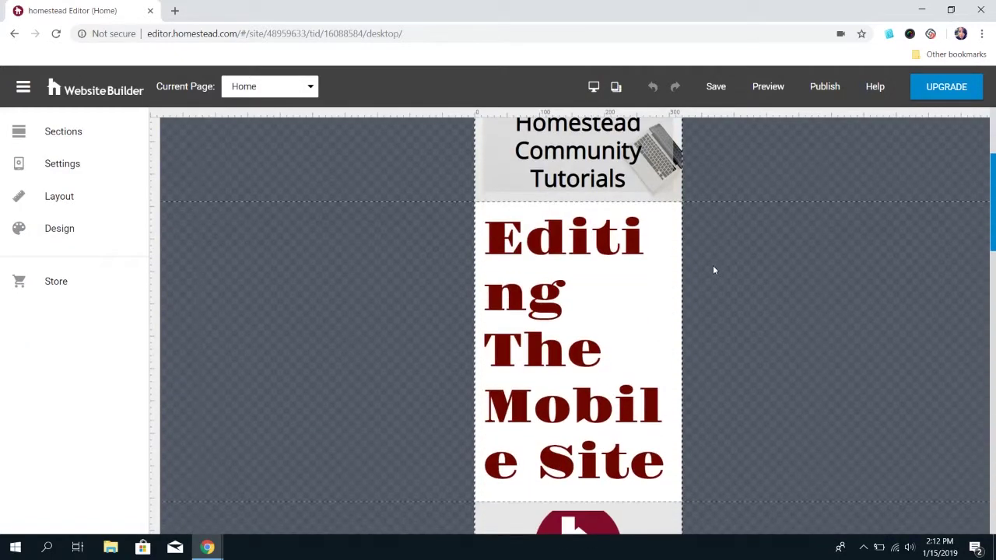
pyautogui.click(578, 335)
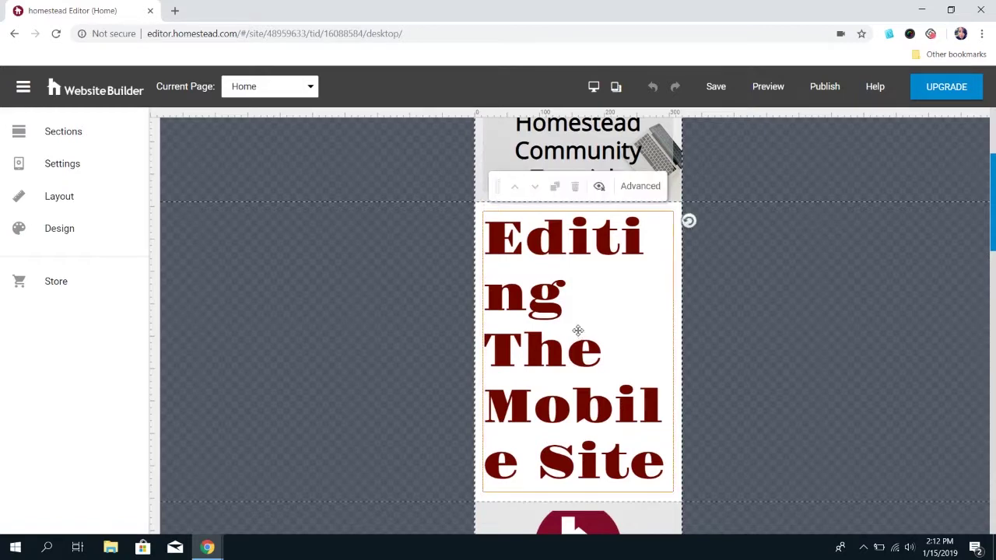
pyautogui.click(646, 189)
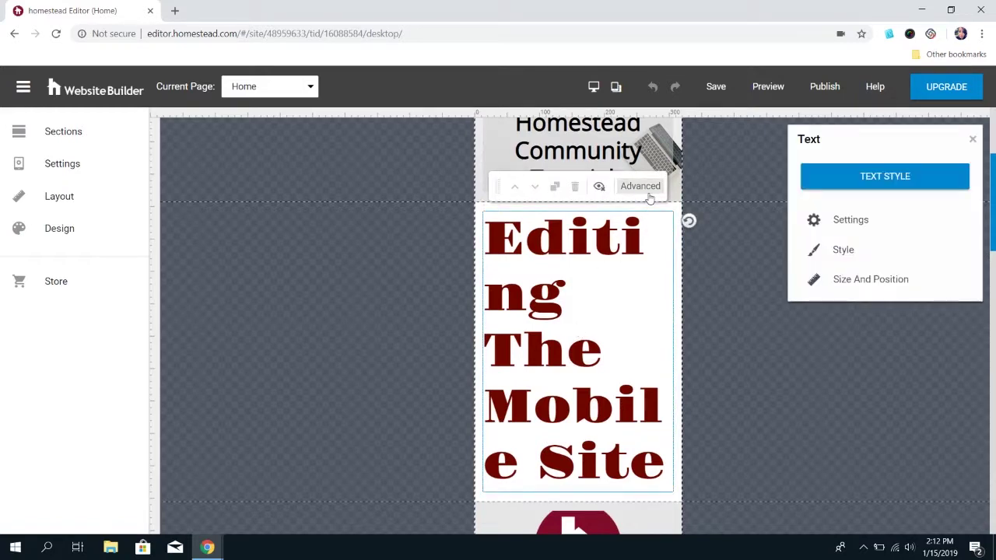
pyautogui.click(832, 253)
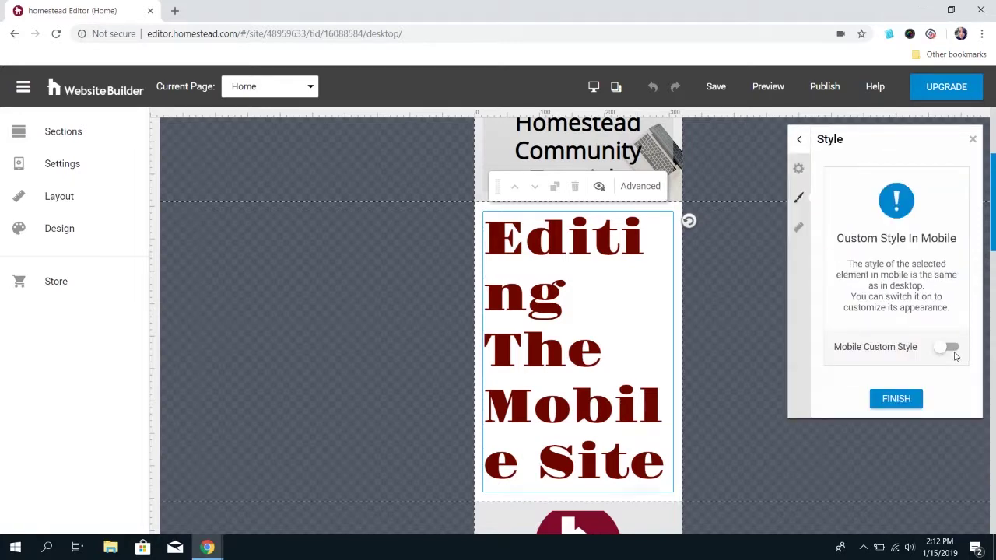
pyautogui.click(951, 348)
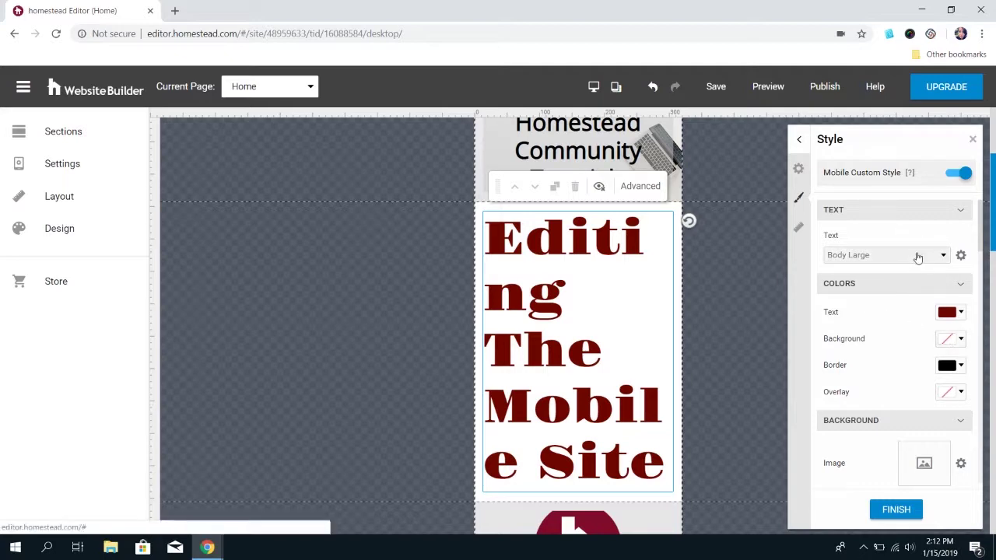
# Step: Apply the Body Medium text style to the mobile heading and deselect it
pyautogui.click(849, 263)
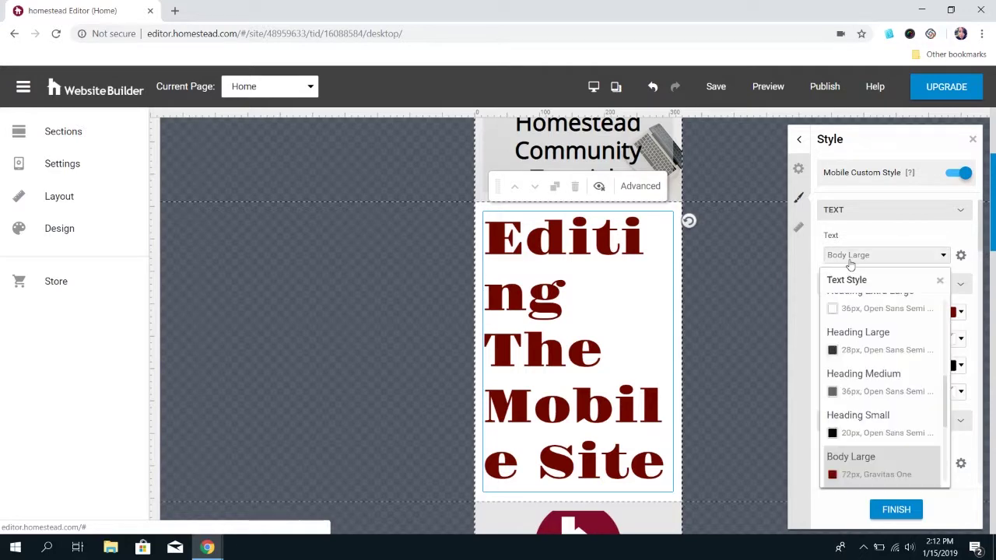
pyautogui.scroll(-3, 882, 391)
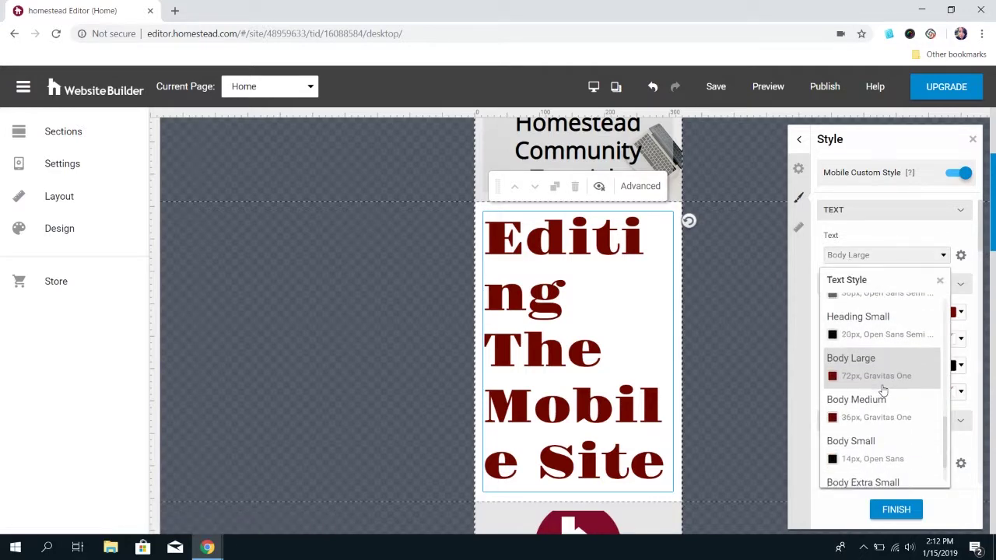
pyautogui.click(884, 409)
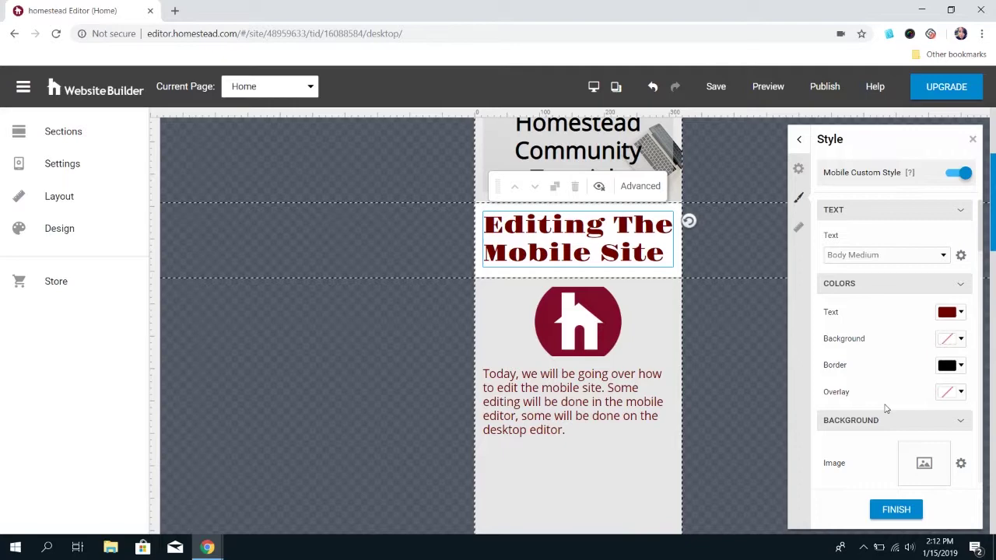
pyautogui.click(695, 271)
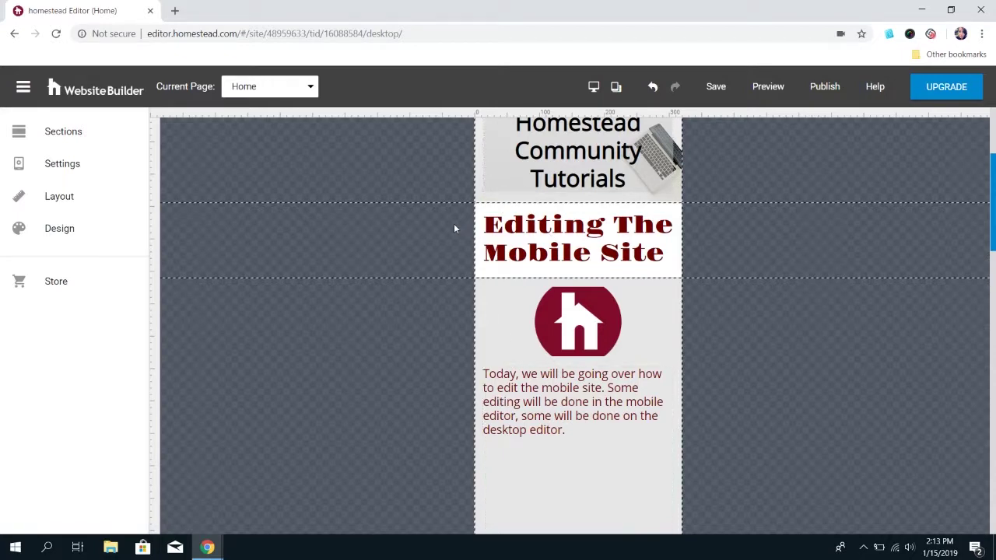
# Step: Go back to the desktop editor and check the heading section and the "All Rights Reserved" footer text
pyautogui.click(593, 86)
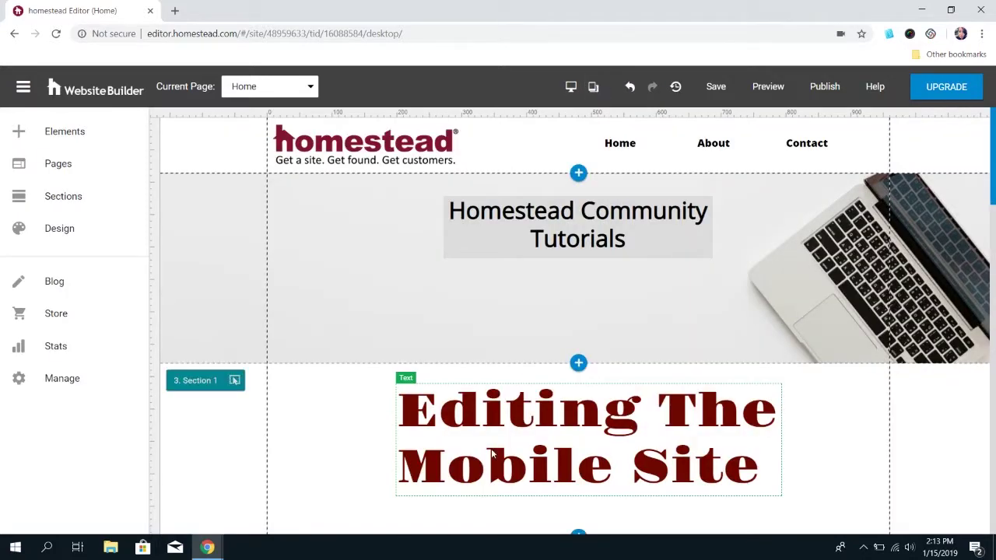
pyautogui.click(839, 456)
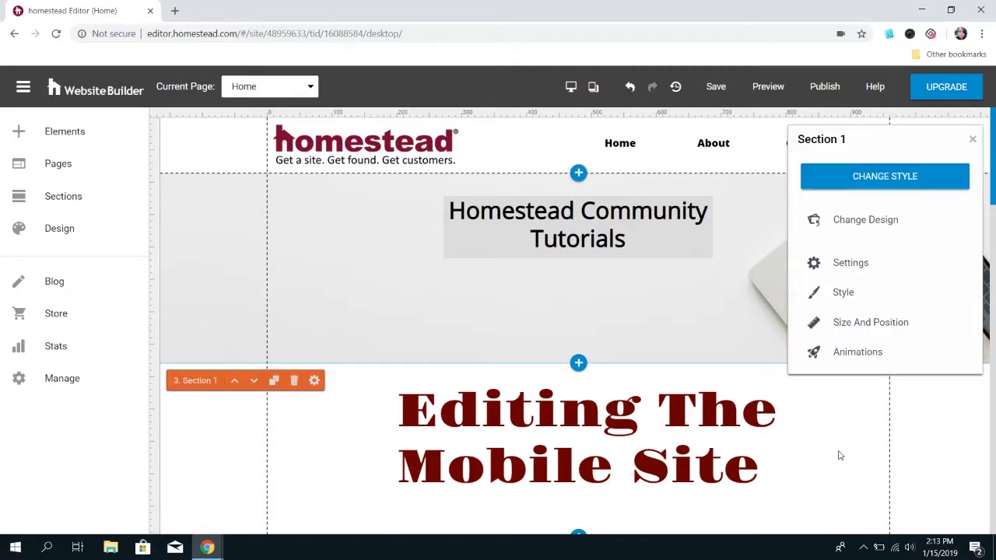
pyautogui.click(971, 140)
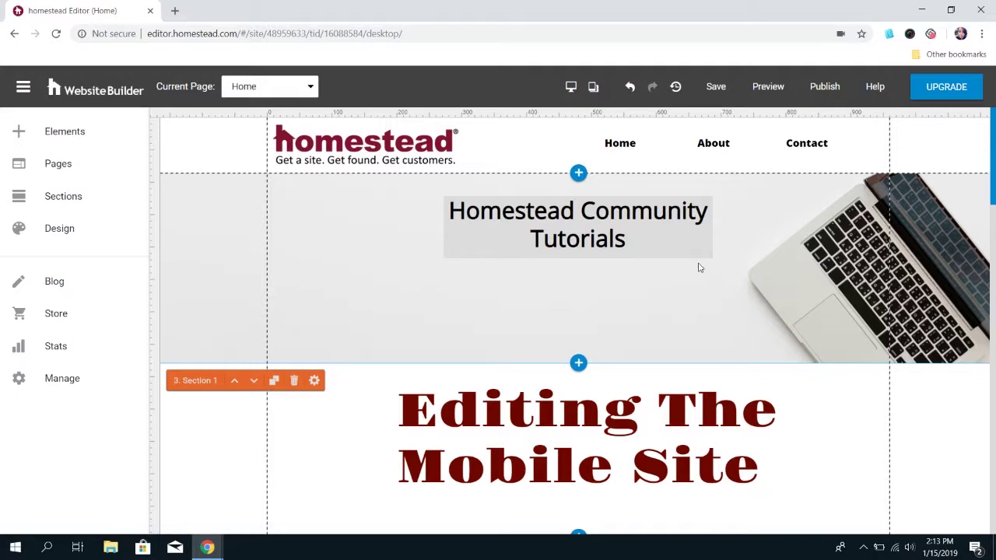
pyautogui.scroll(-10, 698, 267)
pyautogui.scroll(-2, 698, 268)
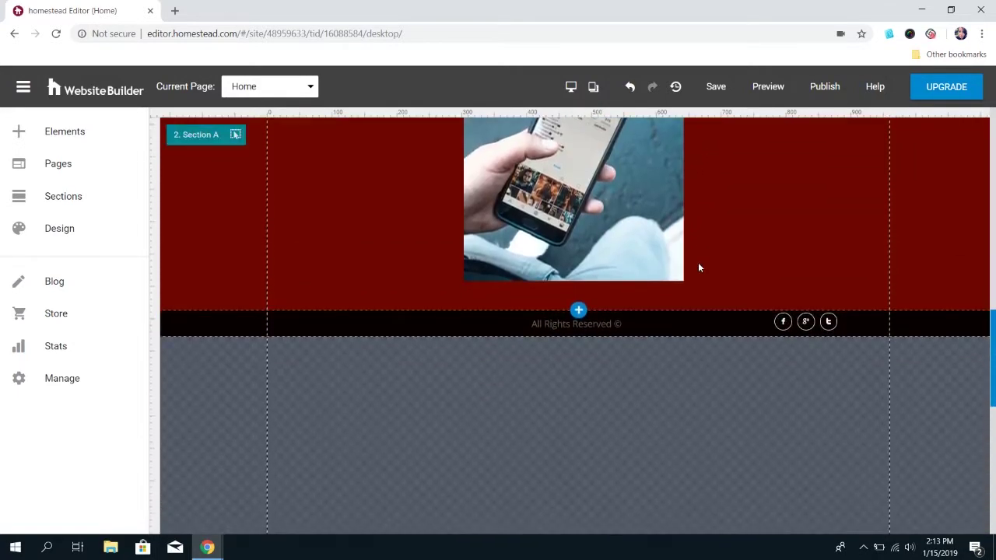
pyautogui.click(611, 328)
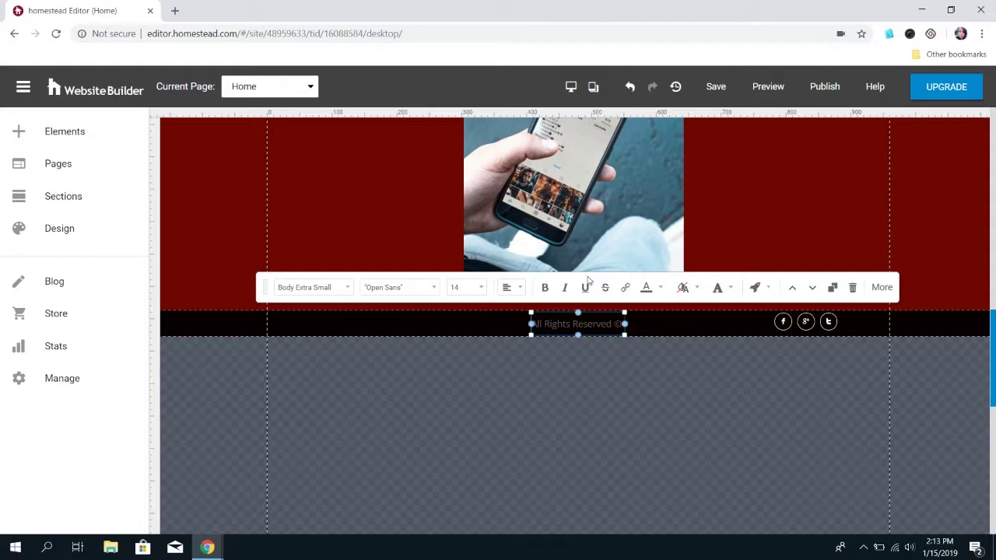
# Step: Switch to the mobile editor and review the page from the heading through the images to the footer and its social icons
pyautogui.click(595, 87)
pyautogui.scroll(-10, 653, 311)
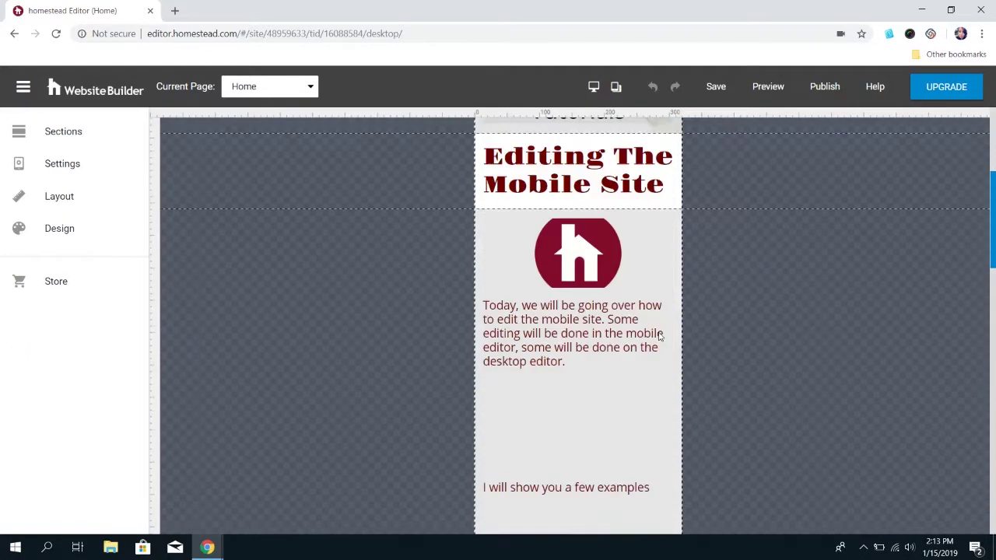
pyautogui.scroll(-5, 658, 335)
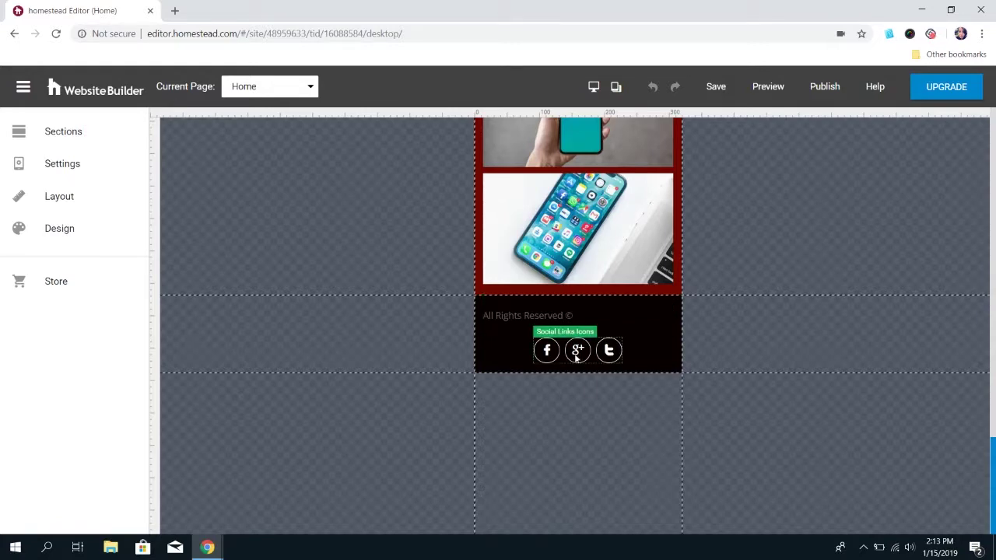
pyautogui.scroll(15, 576, 357)
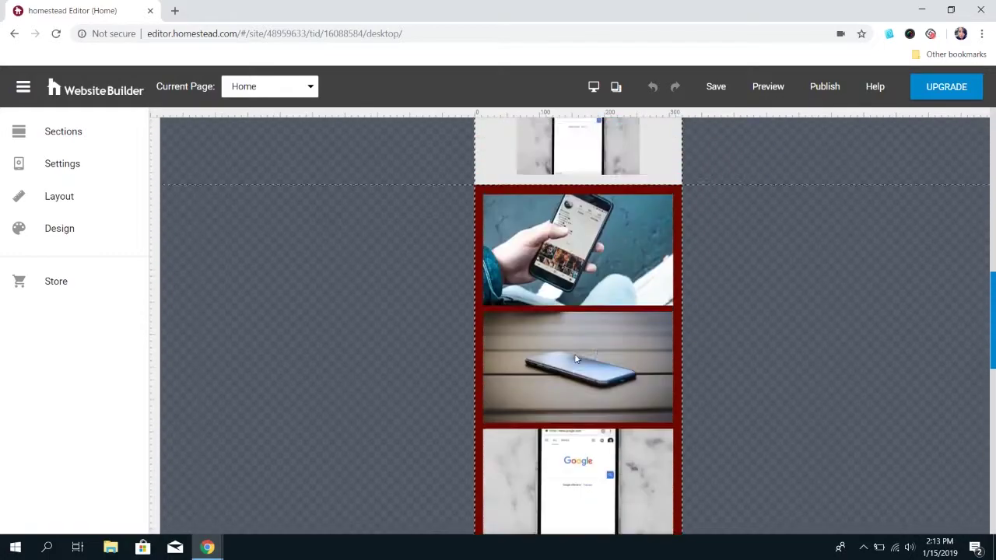
pyautogui.scroll(-1, 587, 420)
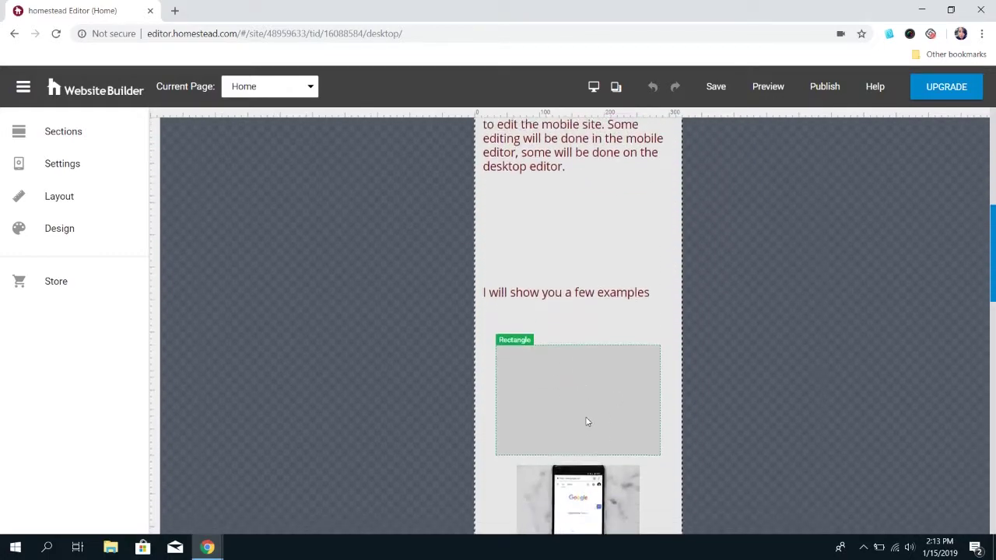
# Step: Compare the mobile order of the logo, intro text, grey rectangle and phone image, and check the footer text's alignment
pyautogui.scroll(5, 587, 421)
pyautogui.scroll(1, 587, 420)
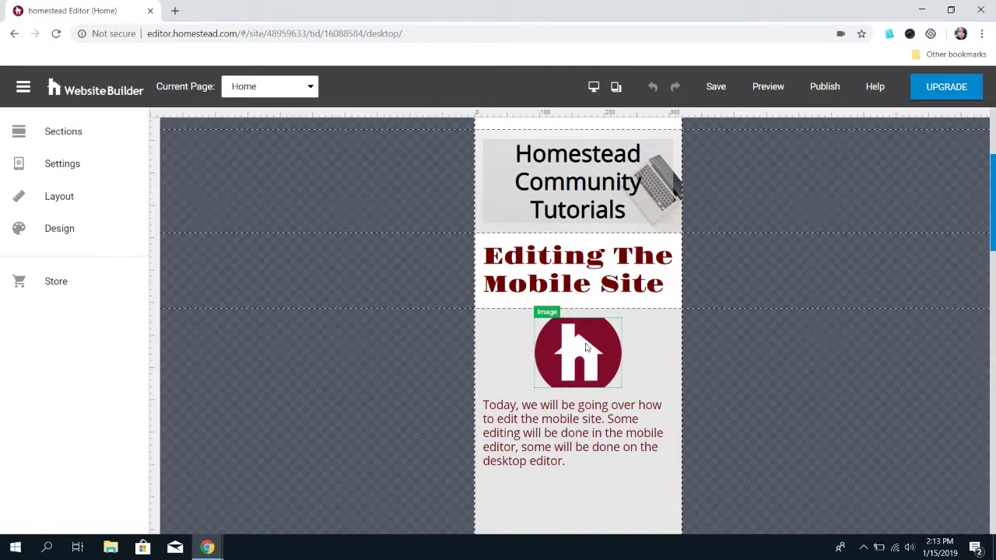
pyautogui.scroll(-10, 564, 427)
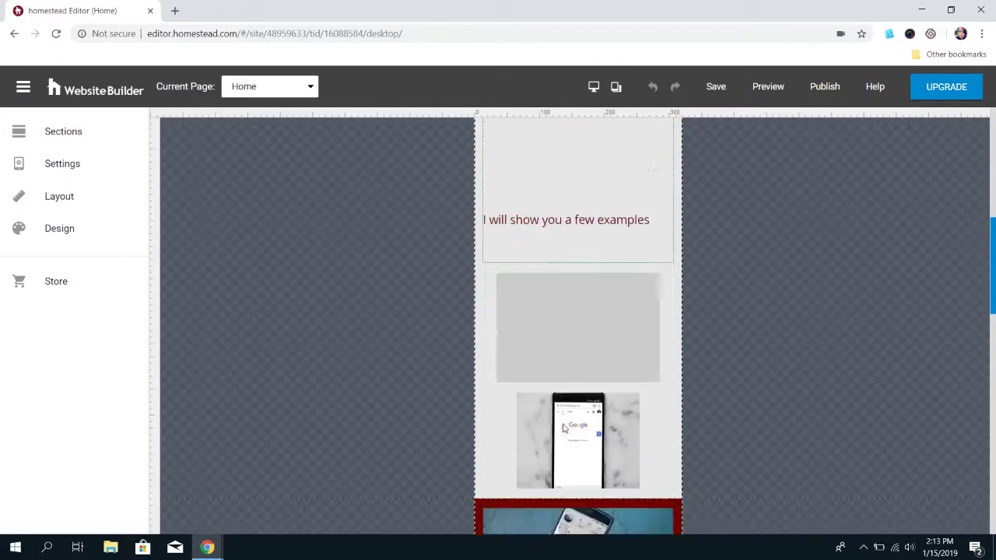
pyautogui.scroll(-10, 564, 427)
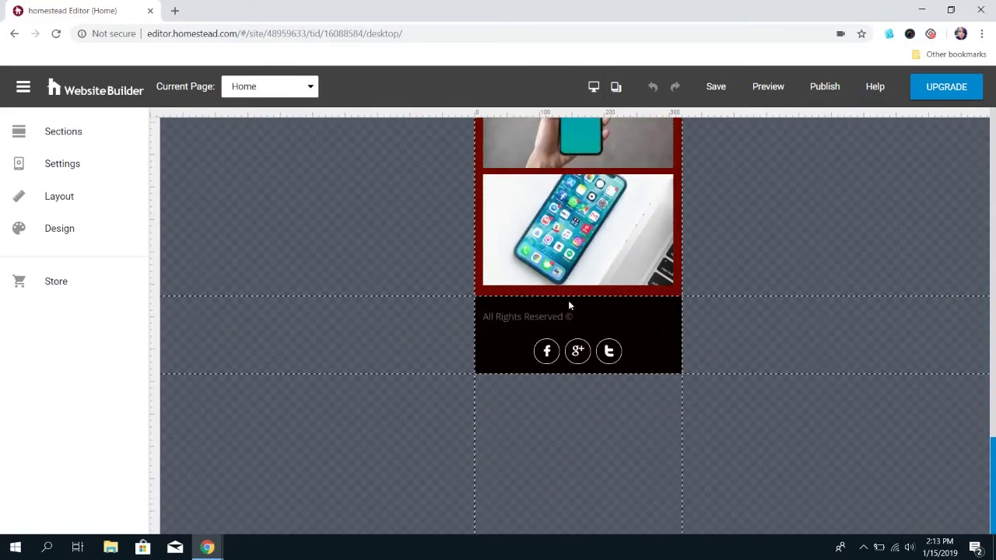
# Step: In the desktop editor, centre-align the footer's "All Rights Reserved ©" text and deselect it
pyautogui.click(592, 87)
pyautogui.scroll(-5, 605, 244)
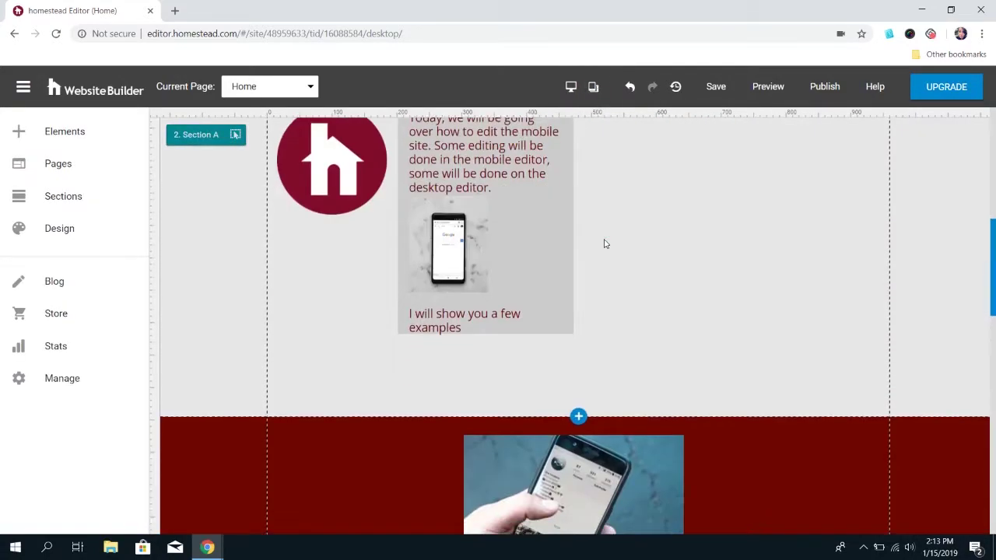
pyautogui.scroll(-6, 605, 244)
pyautogui.click(605, 266)
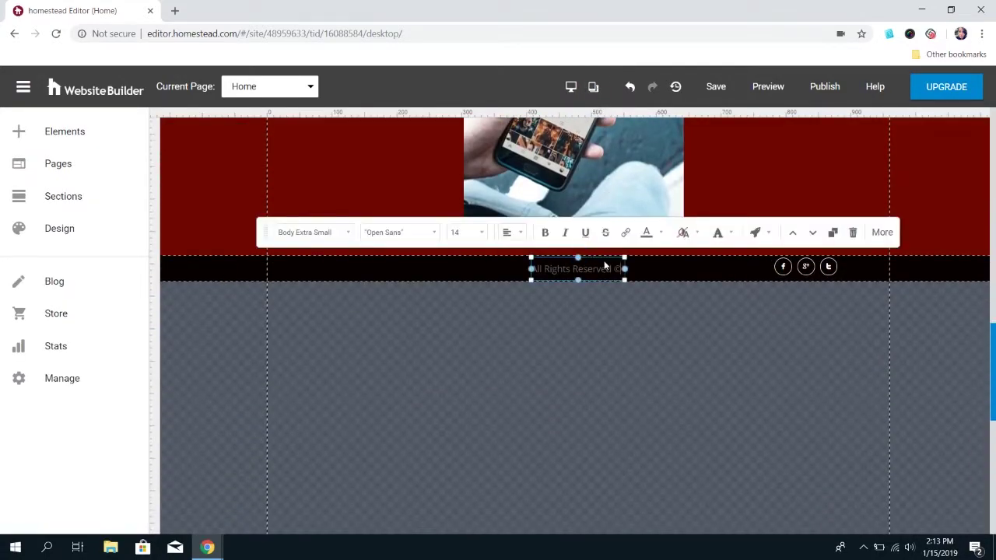
pyautogui.tripleClick(605, 266)
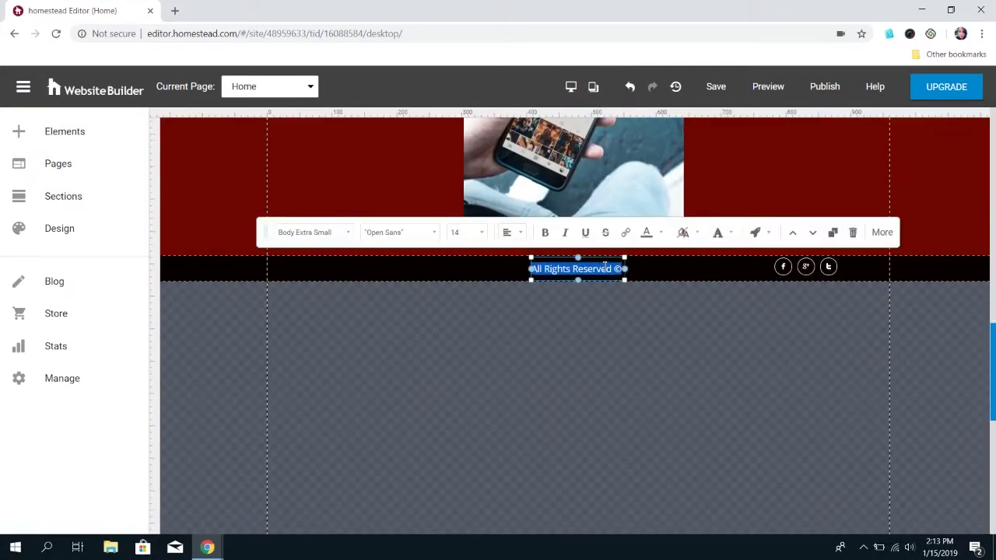
pyautogui.click(521, 233)
pyautogui.click(536, 257)
pyautogui.click(639, 306)
# Step: Switch to the mobile editor and check the alignment of the footer's copyright text above the social icons
pyautogui.click(592, 86)
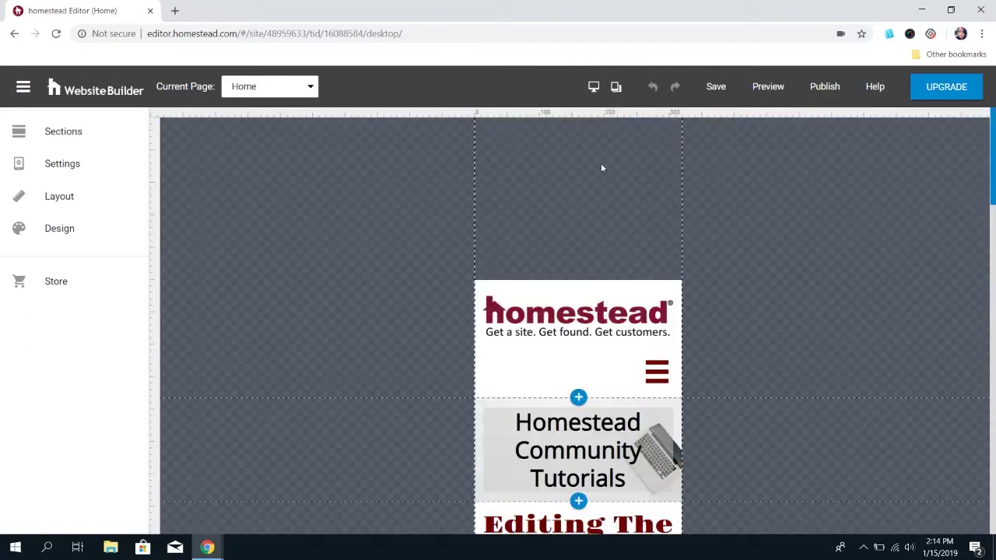
pyautogui.scroll(-15, 610, 226)
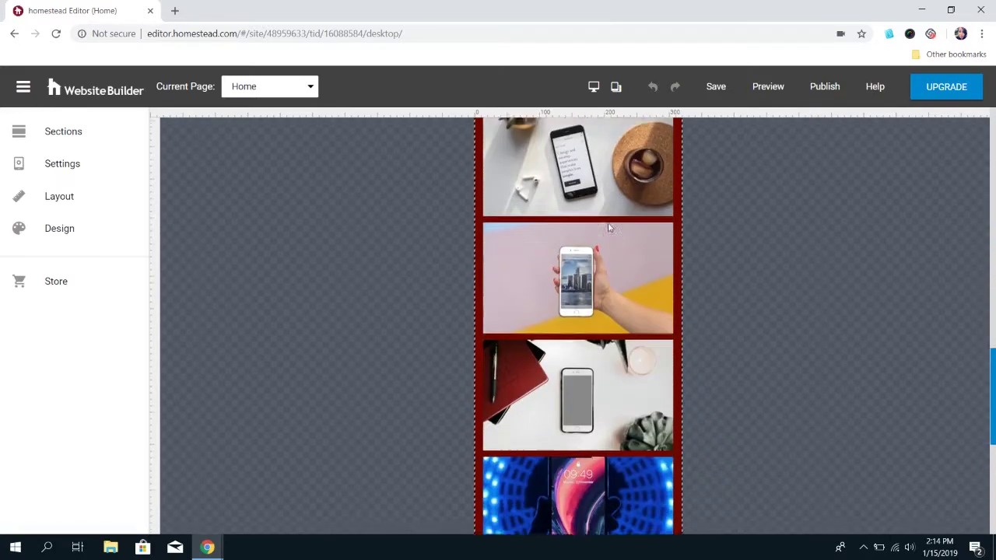
pyautogui.scroll(-1, 610, 226)
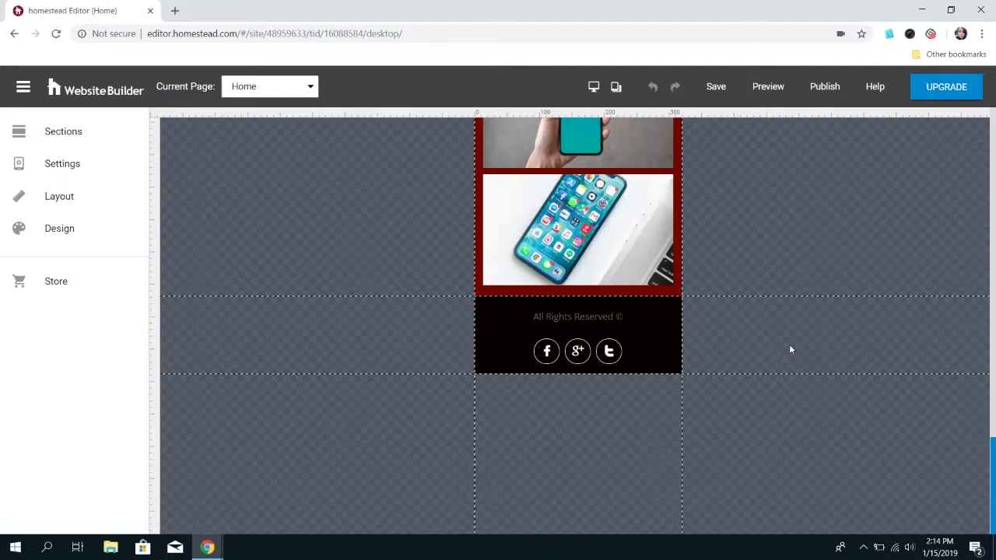
pyautogui.scroll(15, 789, 349)
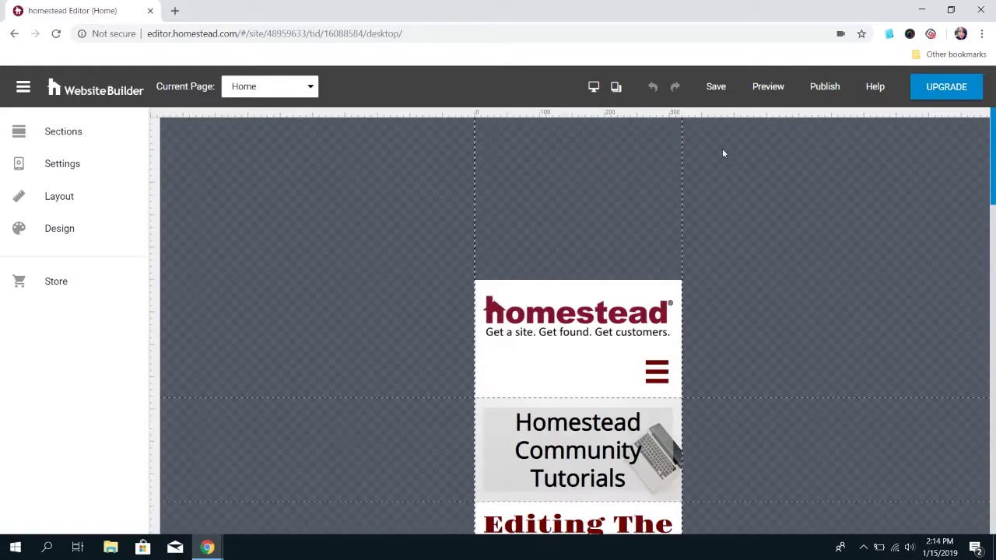
# Step: In the desktop editor, inspect Section B's text and grey rectangle, and move the phone image slightly right and down
pyautogui.click(593, 86)
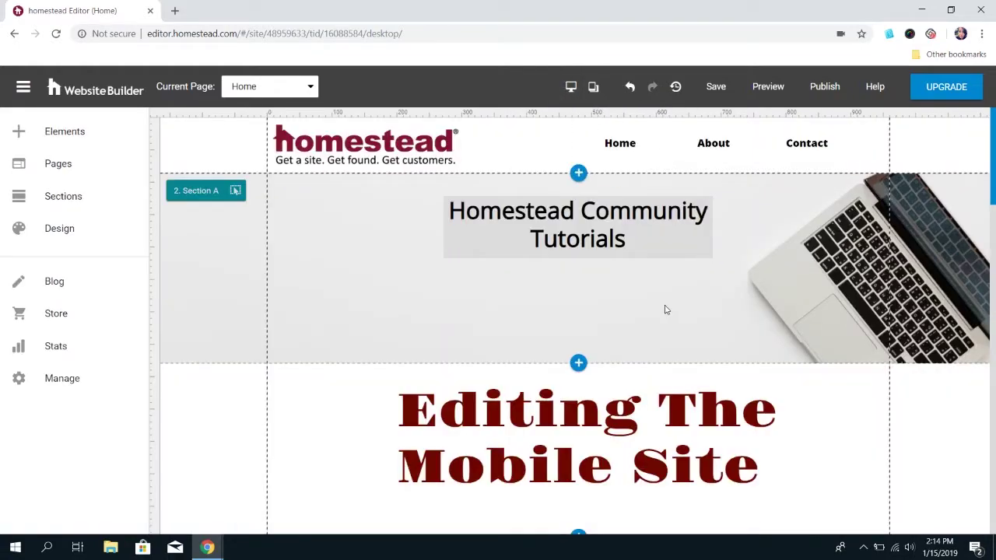
pyautogui.scroll(-5, 665, 310)
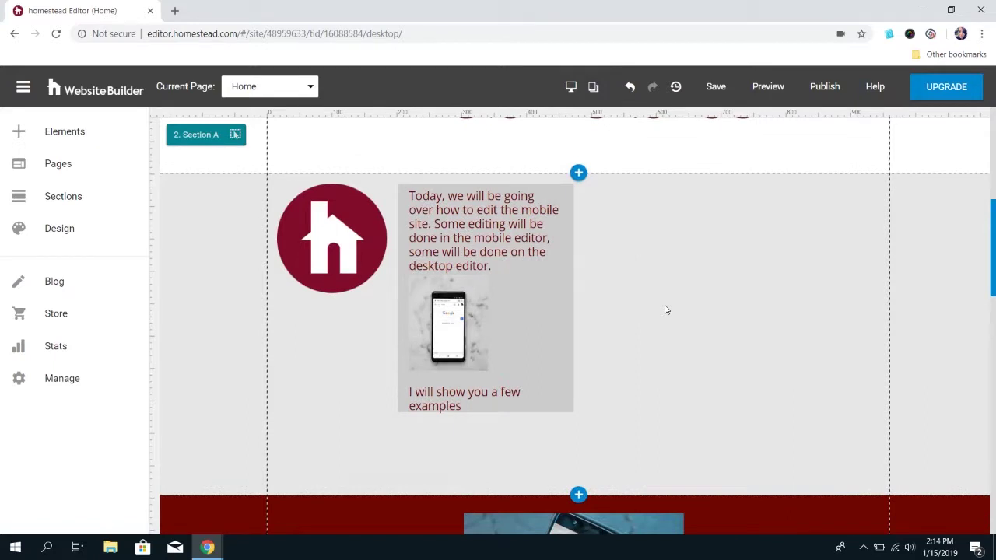
pyautogui.click(510, 266)
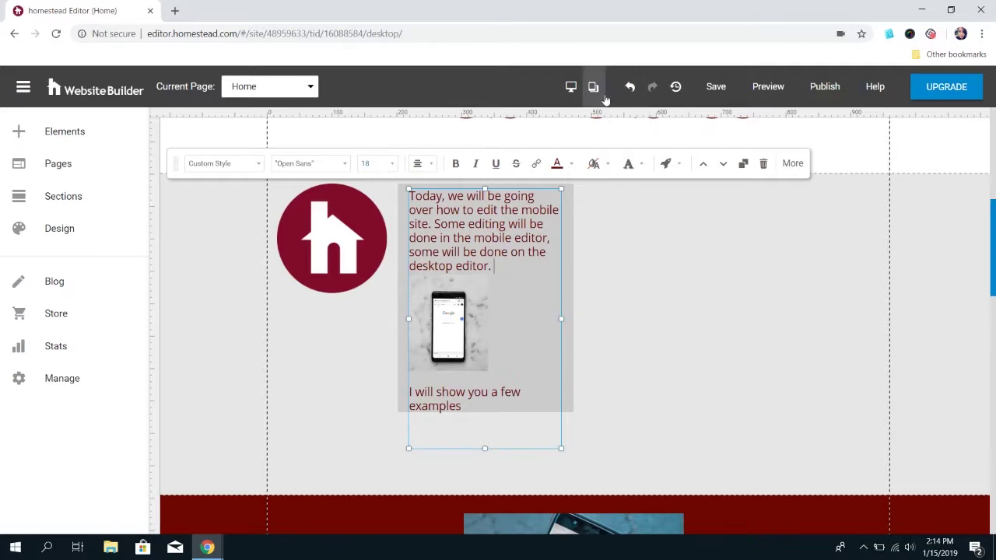
pyautogui.click(575, 252)
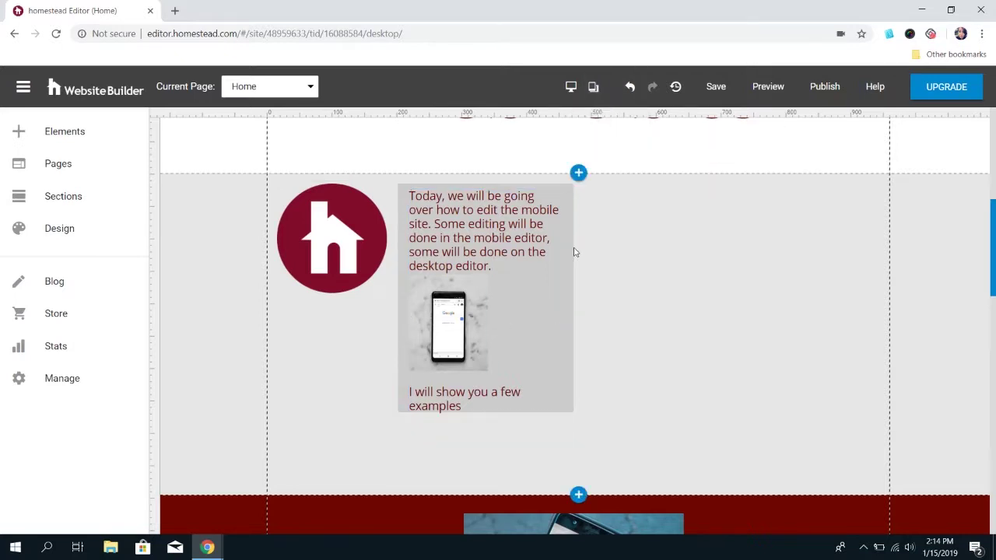
pyautogui.click(569, 249)
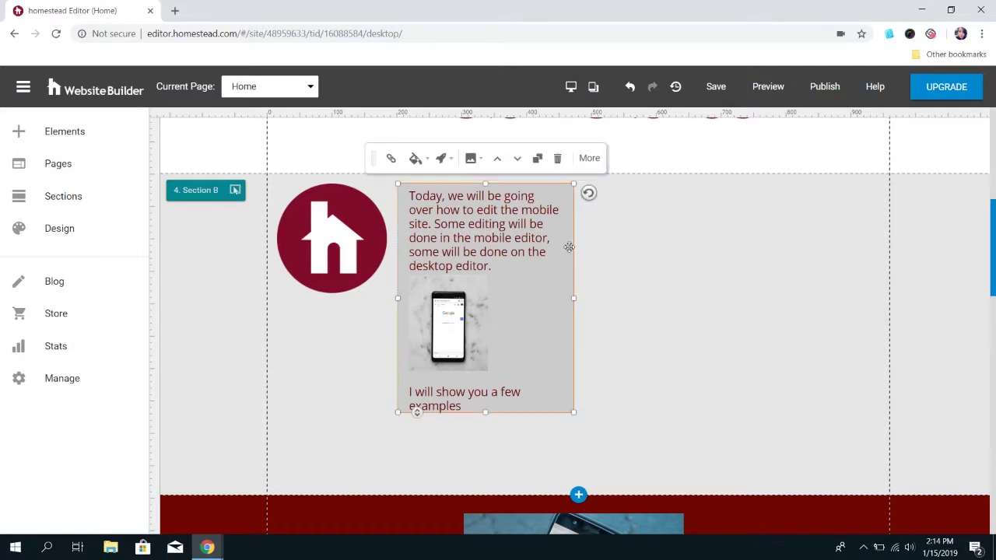
pyautogui.click(505, 227)
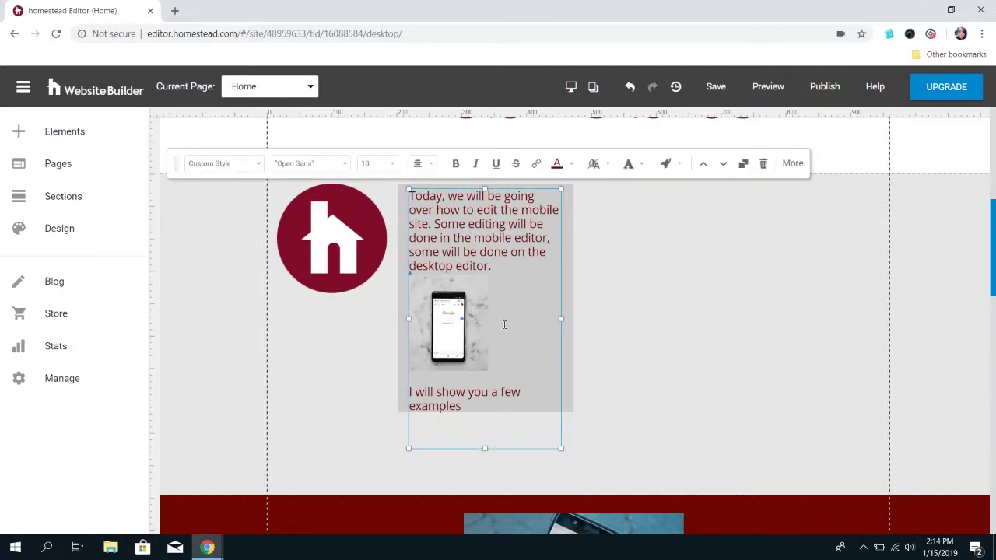
pyautogui.moveTo(487, 365)
pyautogui.mouseDown()
pyautogui.moveTo(604, 377)
pyautogui.moveTo(480, 363)
pyautogui.mouseUp()
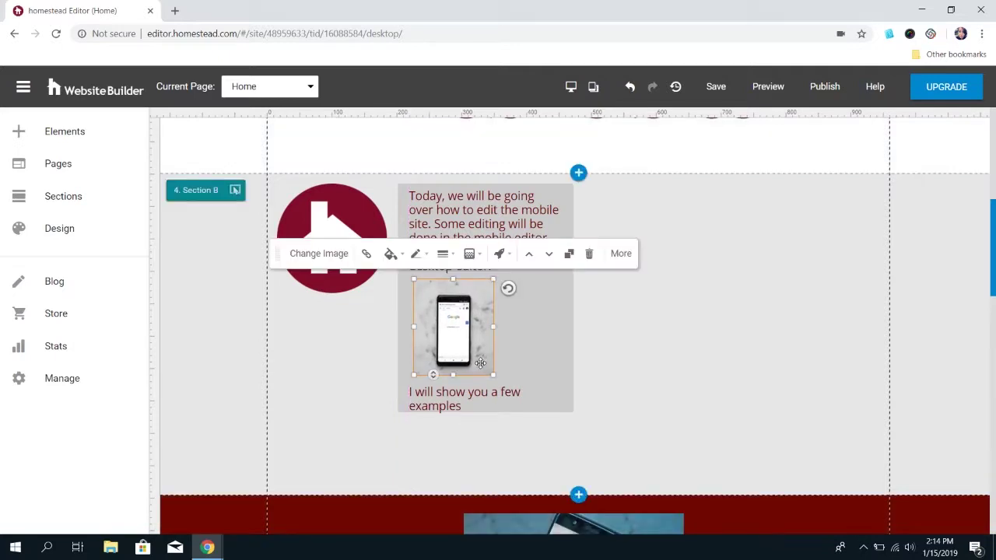
pyautogui.click(653, 364)
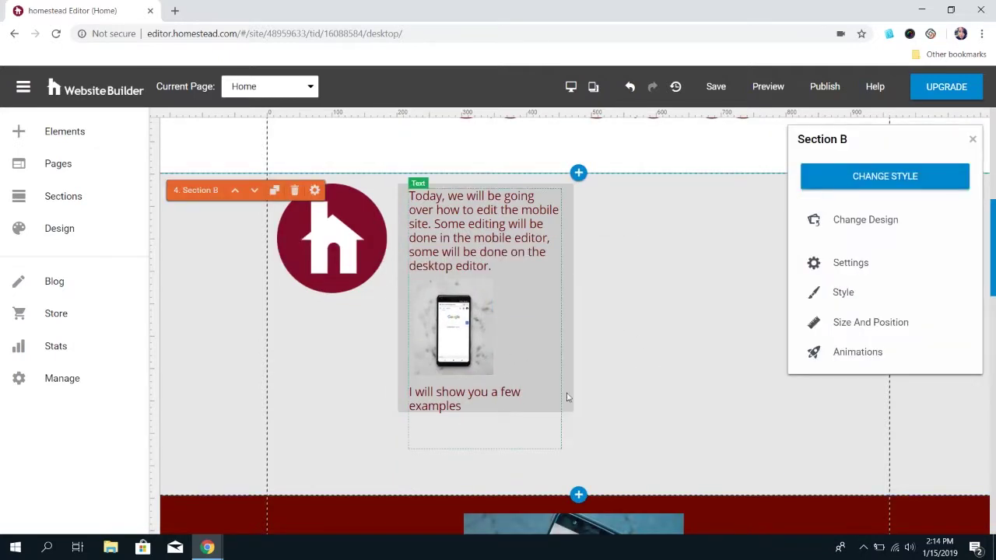
# Step: In the mobile editor, examine how Section B's intro text, grey rectangle and phone image are stacked
pyautogui.click(593, 86)
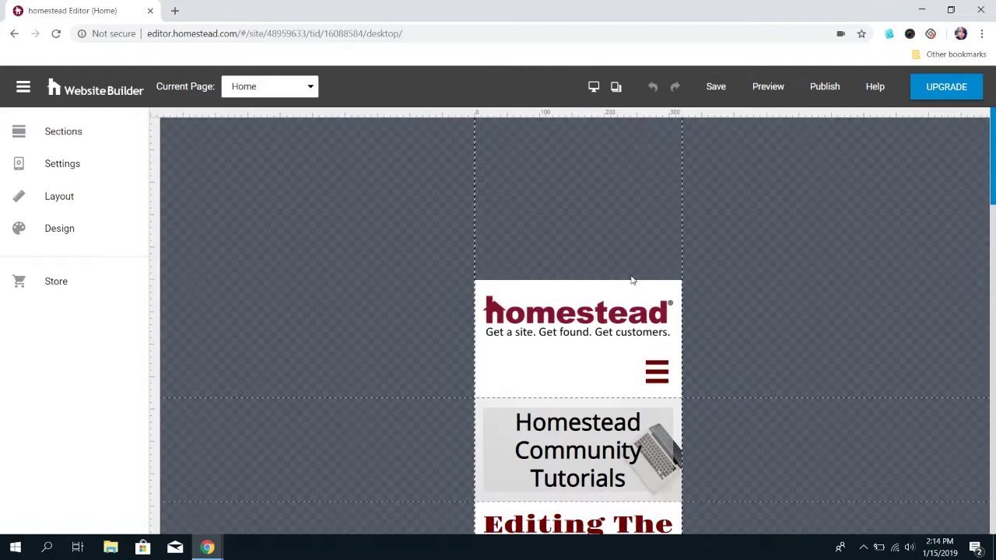
pyautogui.scroll(-7, 632, 280)
pyautogui.scroll(2, 631, 280)
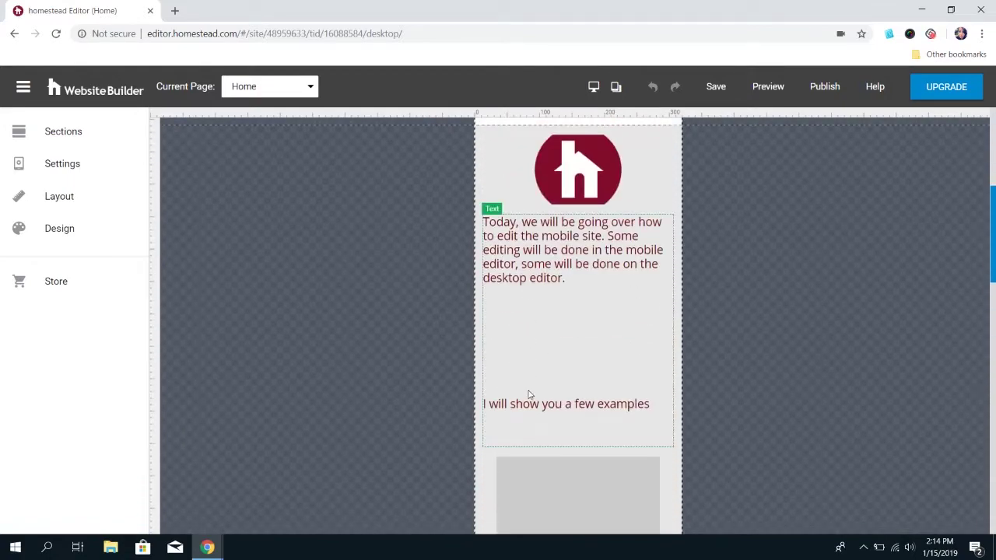
pyautogui.scroll(-3, 528, 394)
pyautogui.scroll(-1, 565, 442)
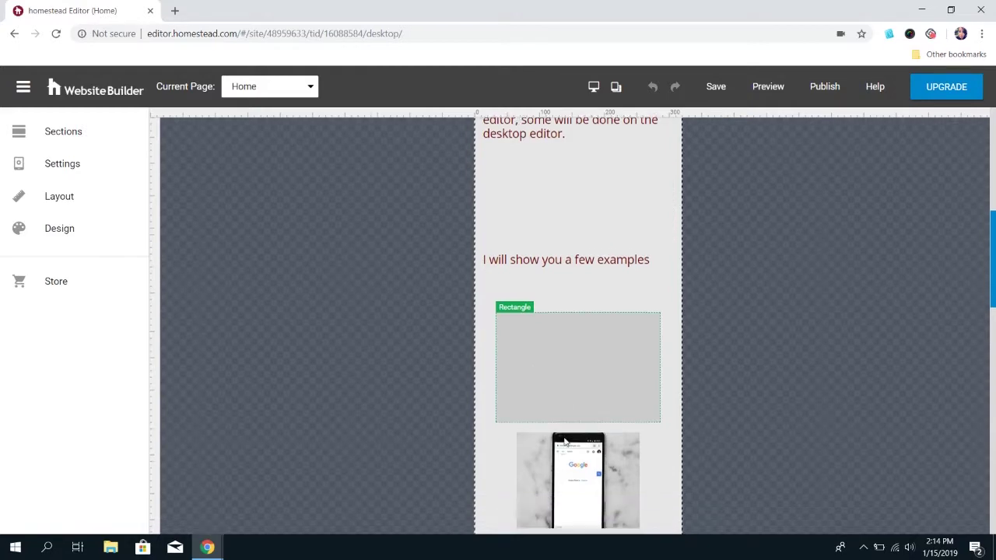
pyautogui.scroll(-5, 565, 441)
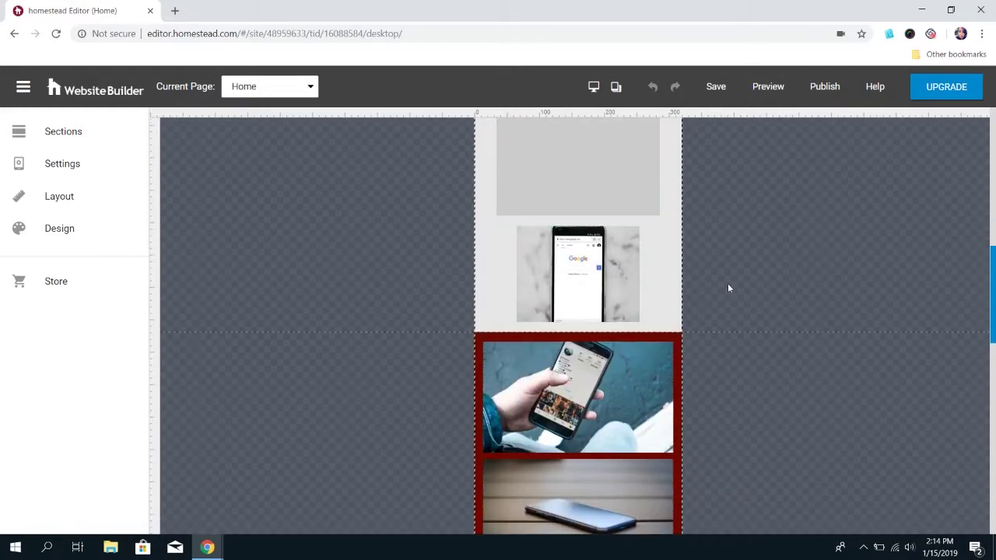
# Step: Back in the desktop editor, remove the grey rectangle from behind Section B's text and phone image
pyautogui.click(594, 88)
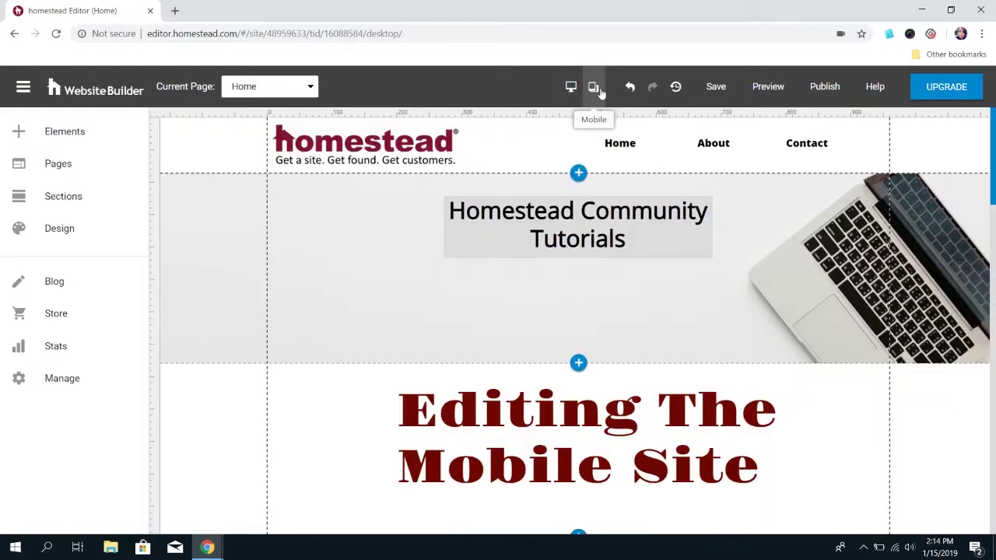
pyautogui.scroll(-8, 602, 231)
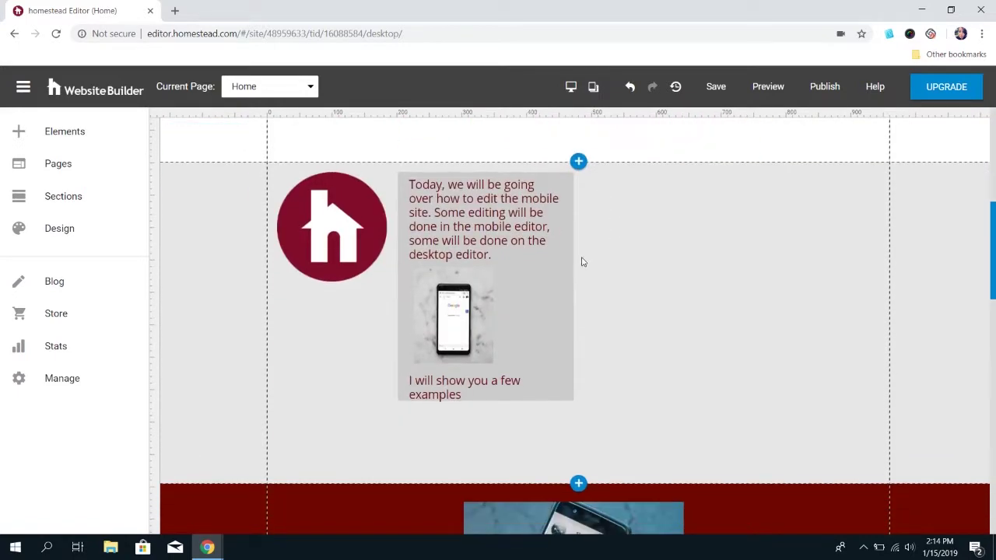
pyautogui.click(581, 261)
pyautogui.click(572, 269)
pyautogui.moveTo(572, 268); pyautogui.dragTo(804, 272)
pyautogui.click(803, 274)
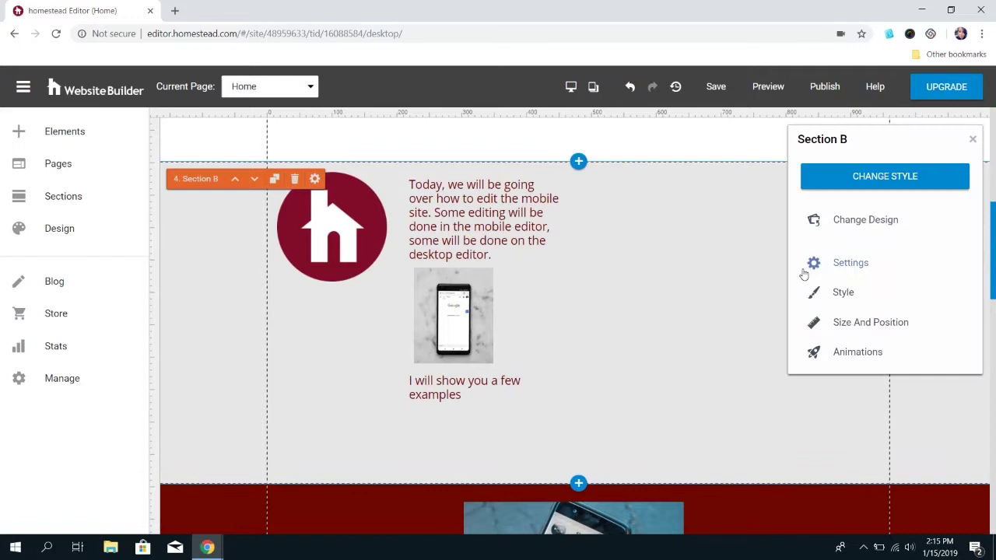
pyautogui.click(557, 229)
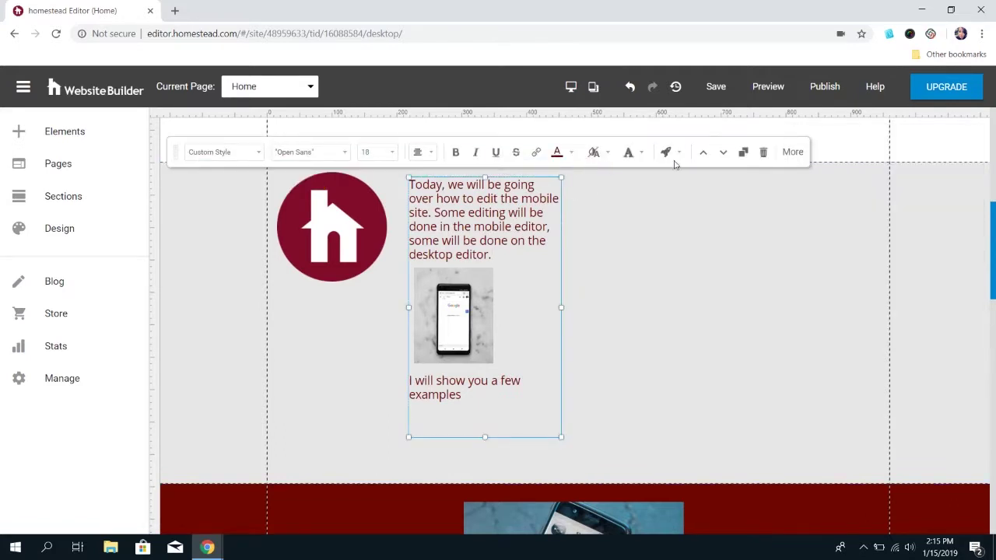
pyautogui.click(794, 153)
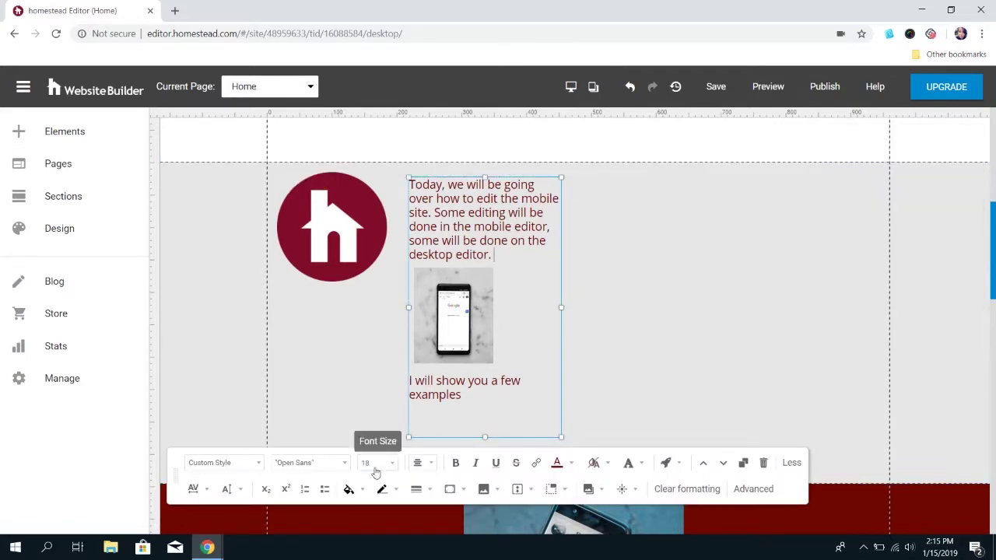
pyautogui.click(361, 492)
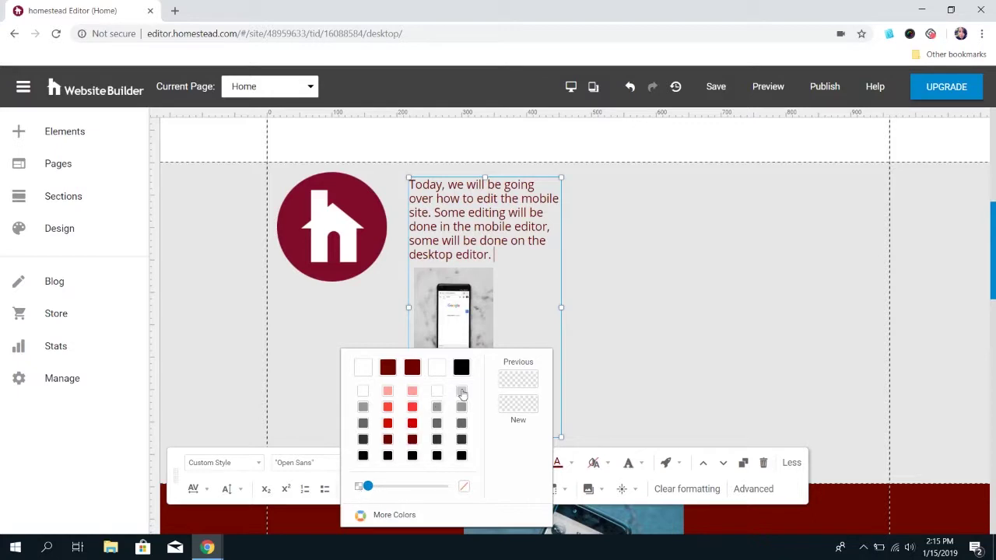
pyautogui.click(620, 367)
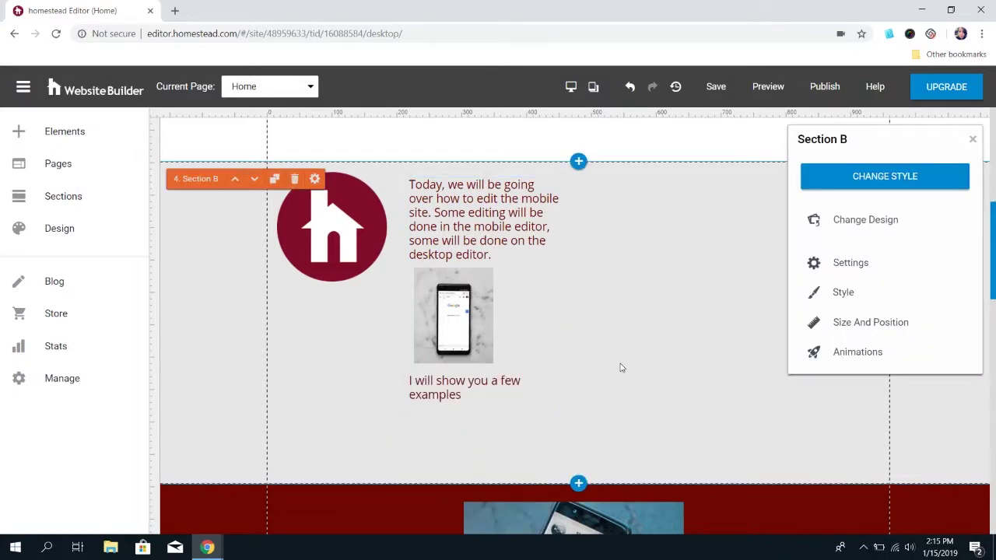
# Step: Add a Box container in the empty area beside Section B's text and enlarge it to about 315 px wide
pyautogui.click(112, 145)
pyautogui.click(54, 234)
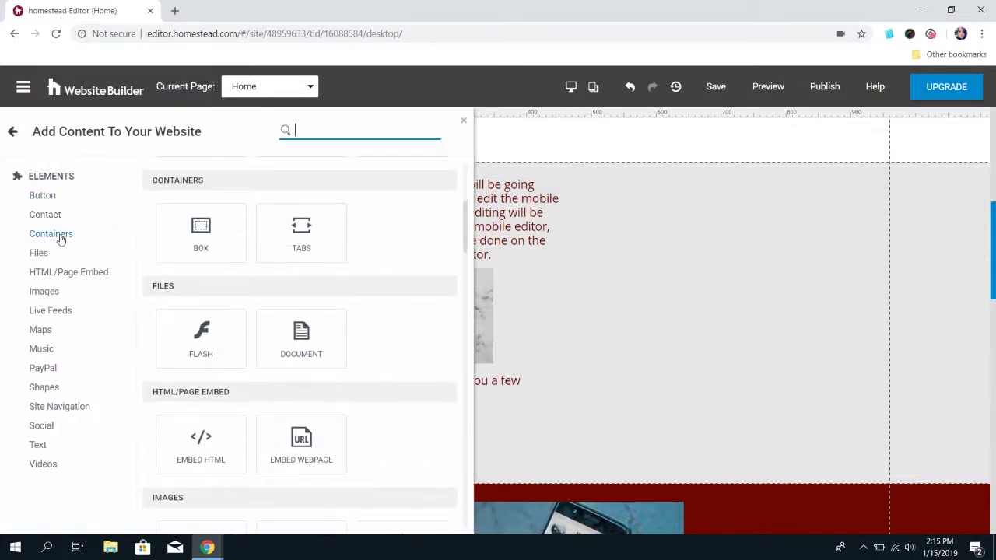
pyautogui.moveTo(189, 249); pyautogui.dragTo(694, 270)
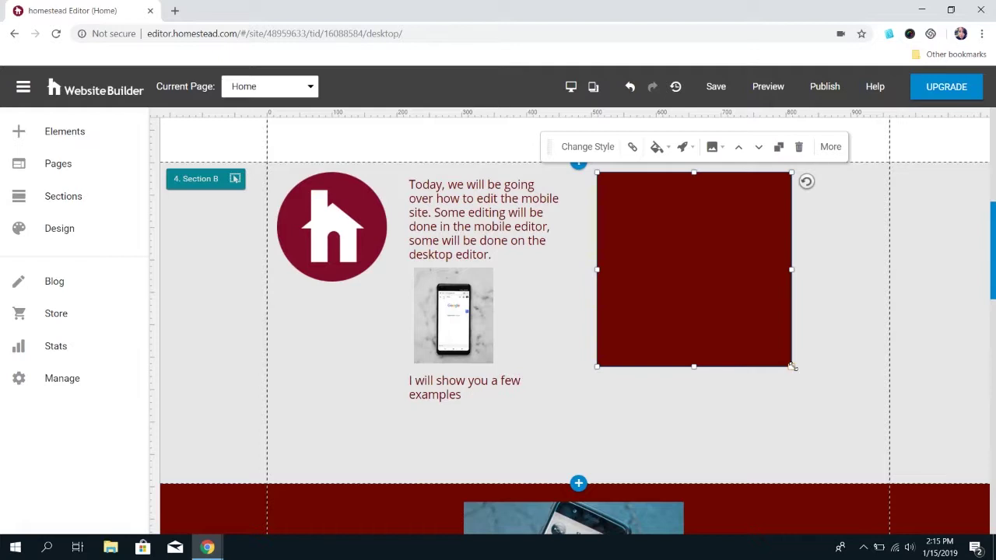
pyautogui.moveTo(792, 366); pyautogui.dragTo(801, 421)
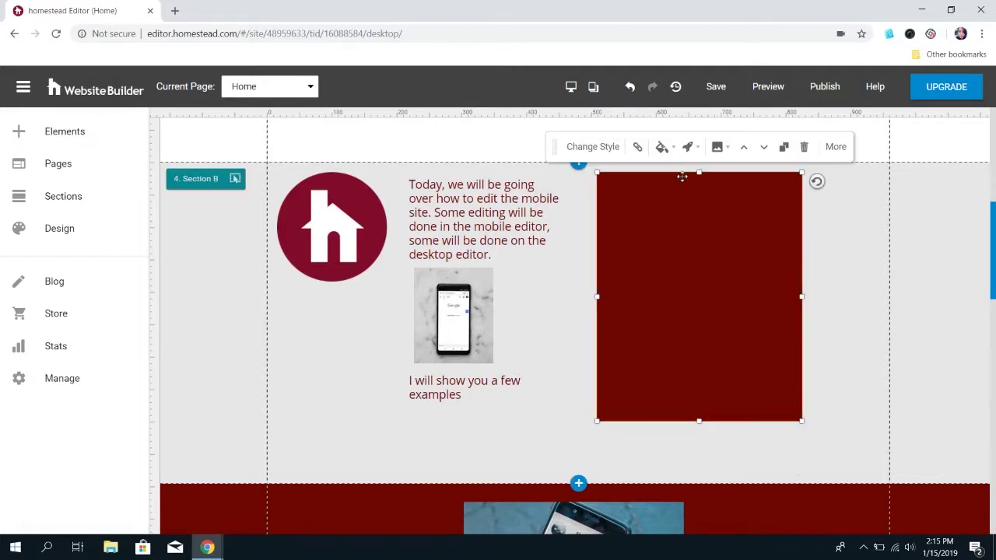
# Step: Set the empty Box's background colour to light grey
pyautogui.click(592, 146)
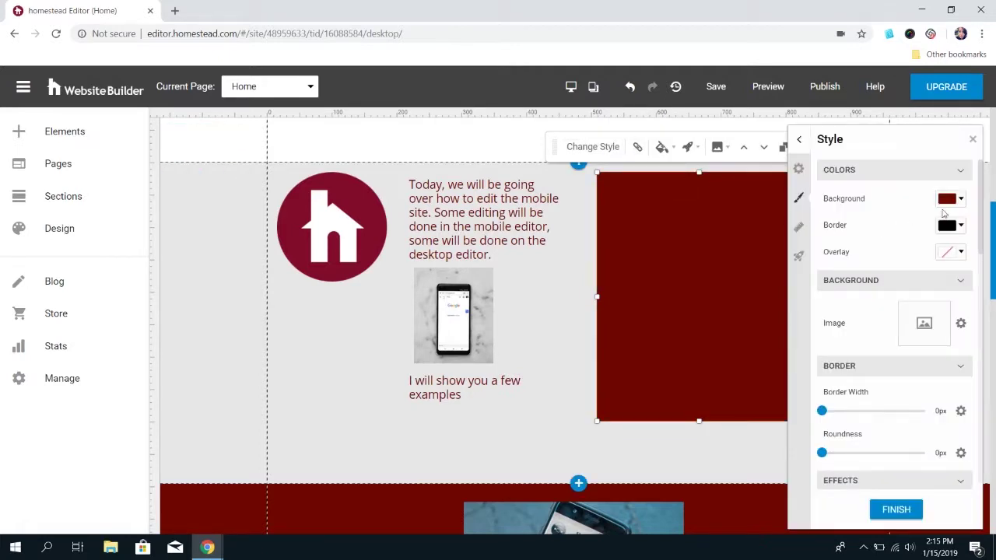
pyautogui.click(948, 199)
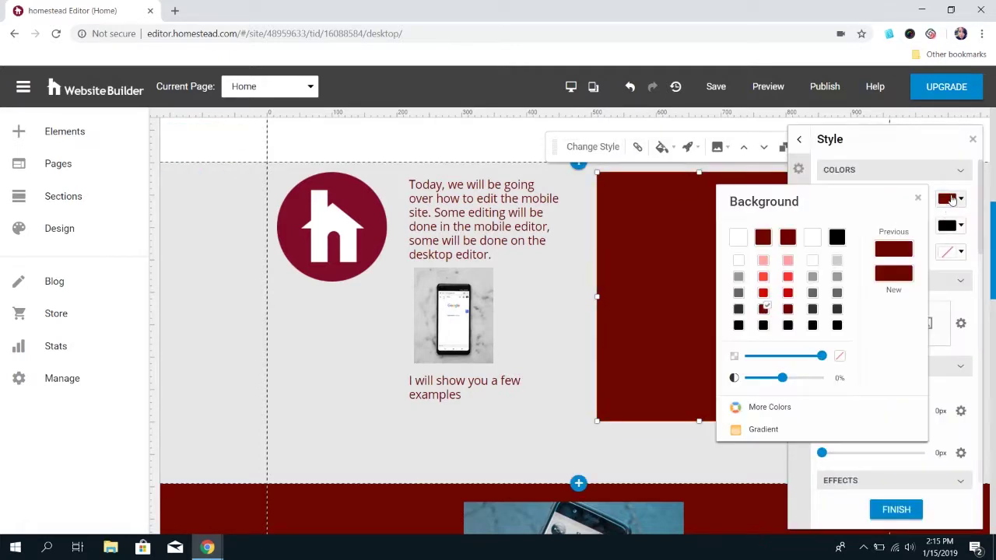
pyautogui.click(841, 357)
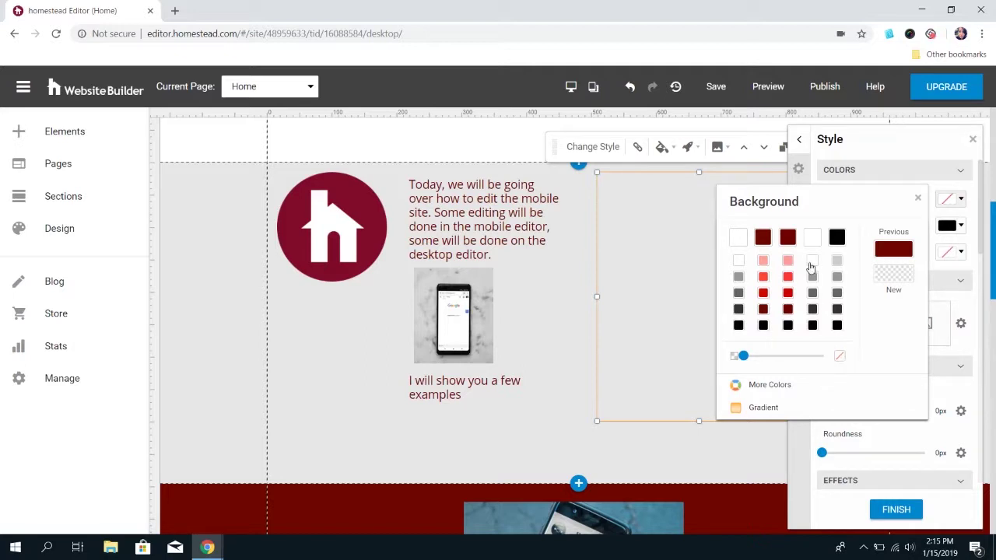
pyautogui.click(838, 262)
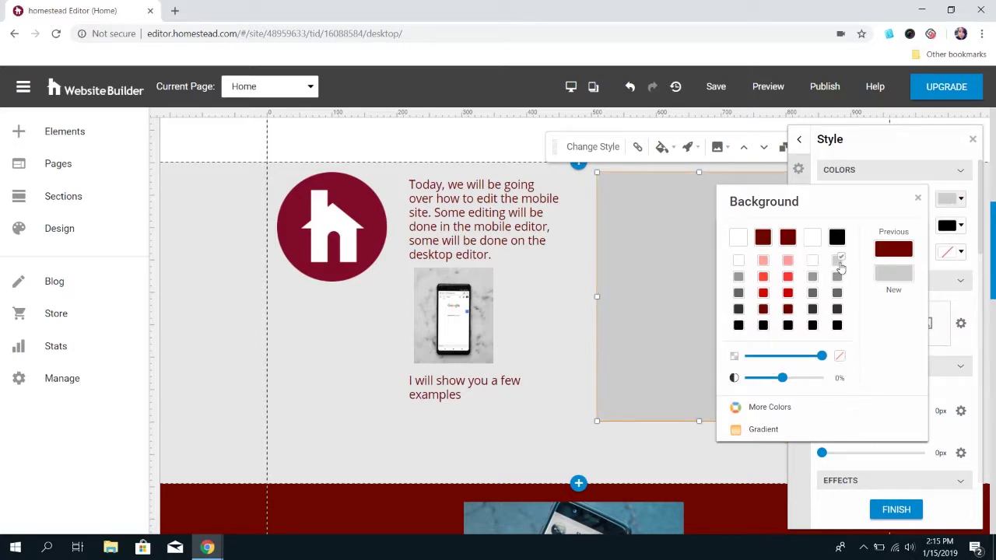
# Step: Delete the blank lines and "I will show you a few examples" from Section B's intro text, and shrink its text box to fit
pyautogui.click(503, 234)
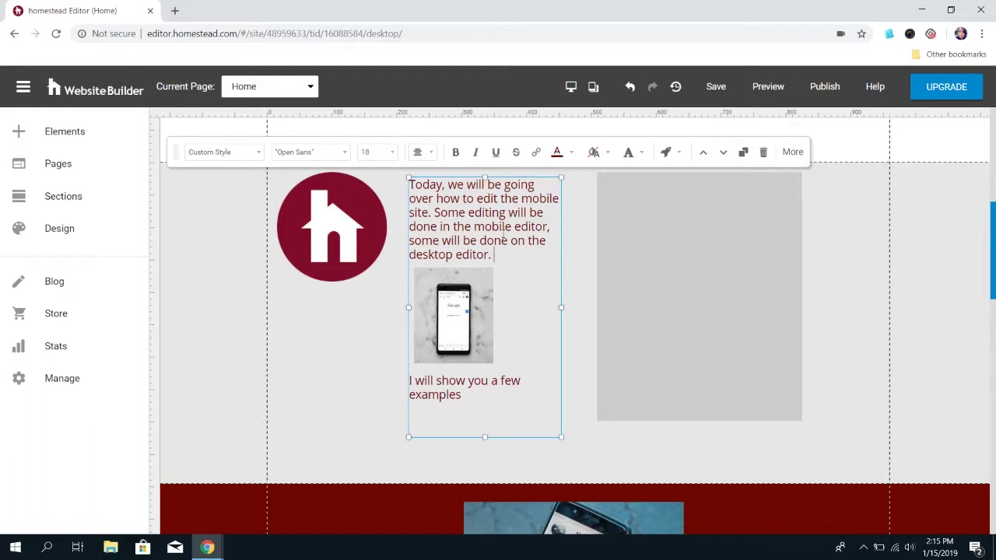
pyautogui.moveTo(501, 254); pyautogui.dragTo(503, 374)
pyautogui.press('Delete')
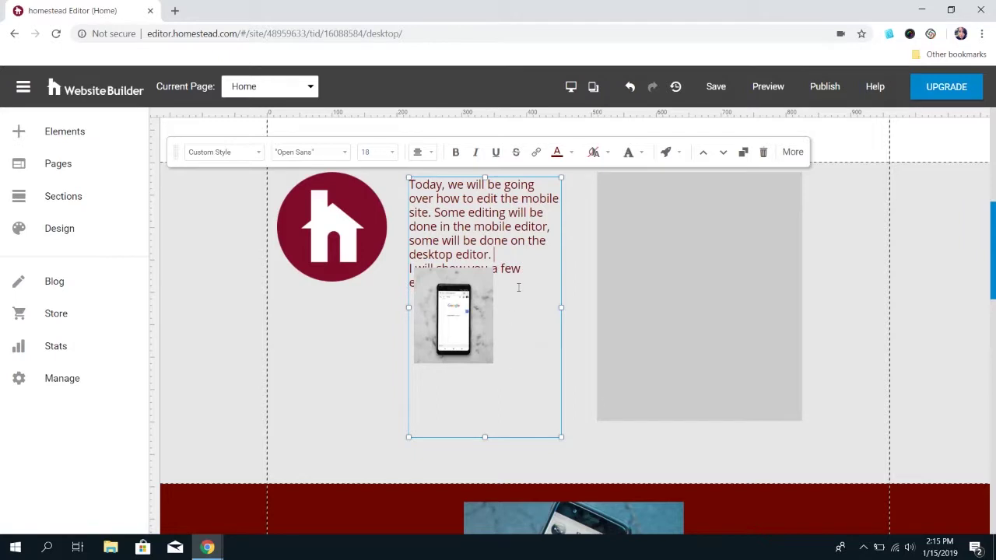
pyautogui.moveTo(425, 282); pyautogui.dragTo(406, 269)
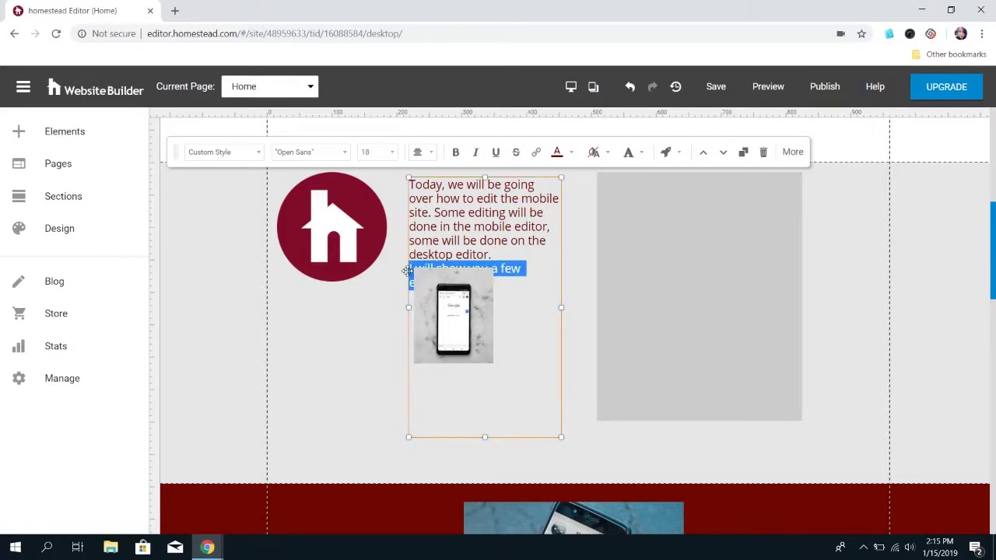
pyautogui.press('Delete')
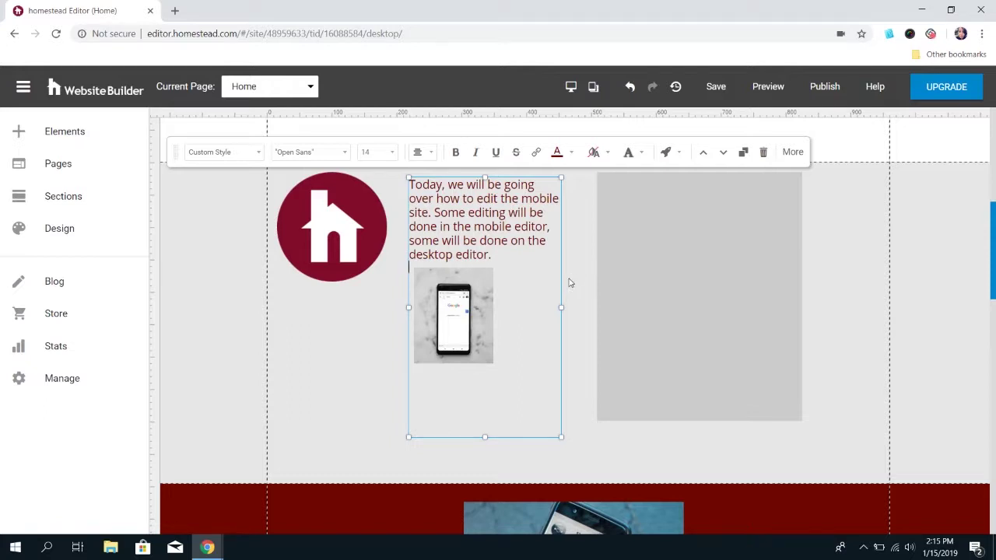
pyautogui.moveTo(486, 436); pyautogui.dragTo(491, 267)
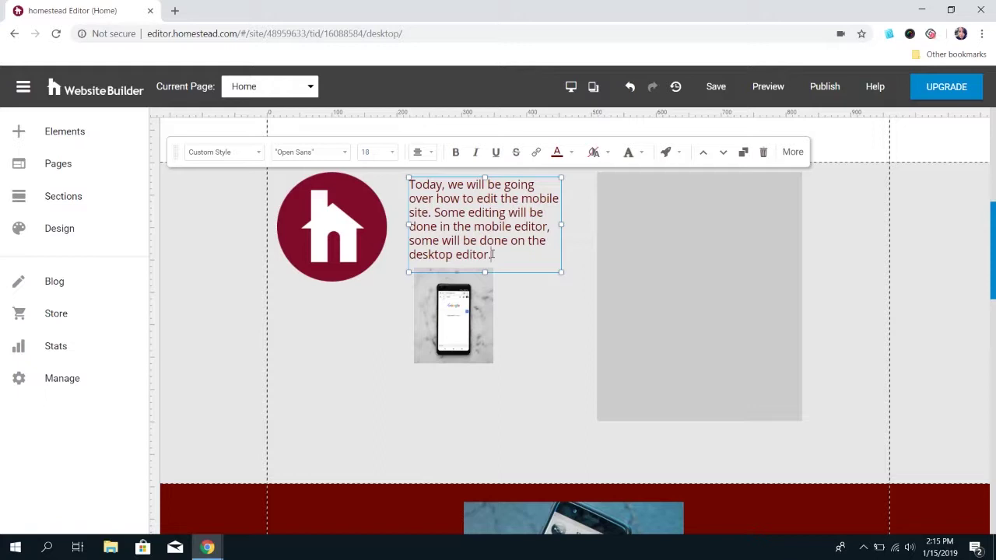
pyautogui.moveTo(487, 271); pyautogui.dragTo(484, 249)
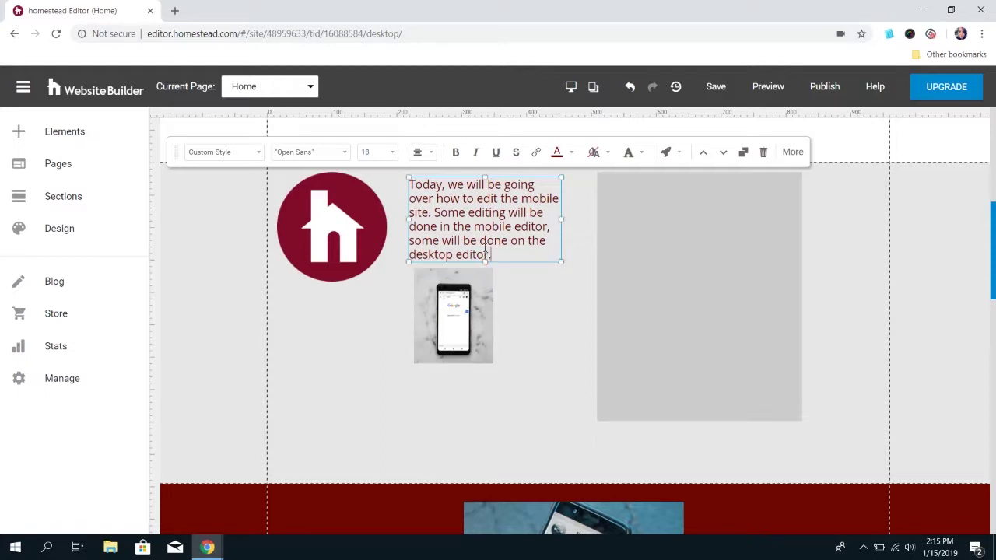
# Step: Add a Paragraph element beside the phone image in Section B containing "I will show you a few examples"
pyautogui.click(111, 143)
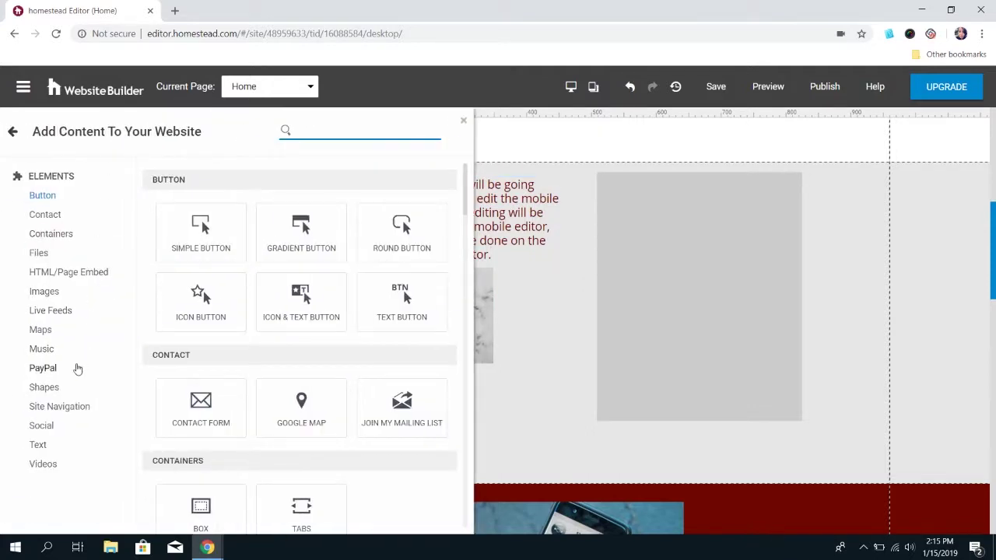
pyautogui.click(39, 446)
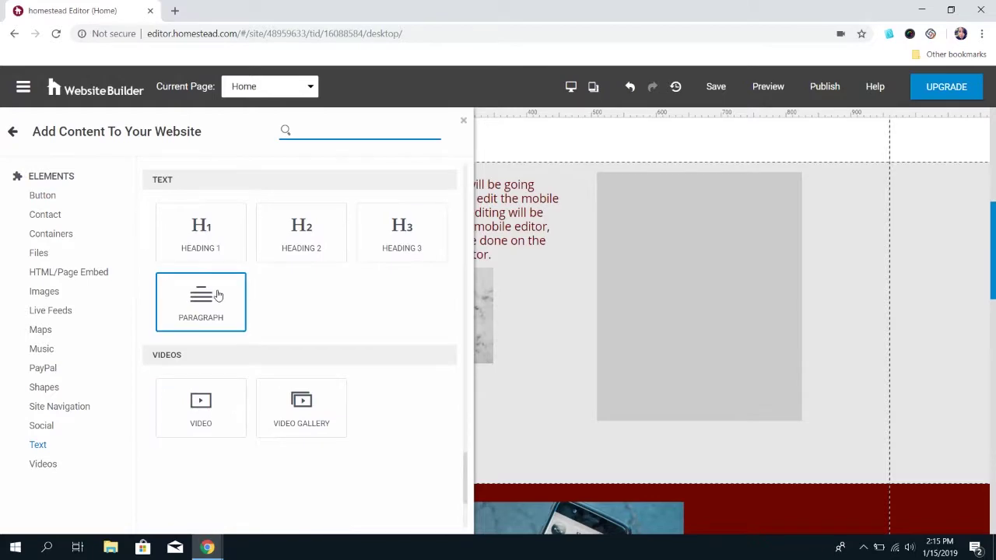
pyautogui.moveTo(196, 302); pyautogui.dragTo(580, 379)
pyautogui.tripleClick(579, 379)
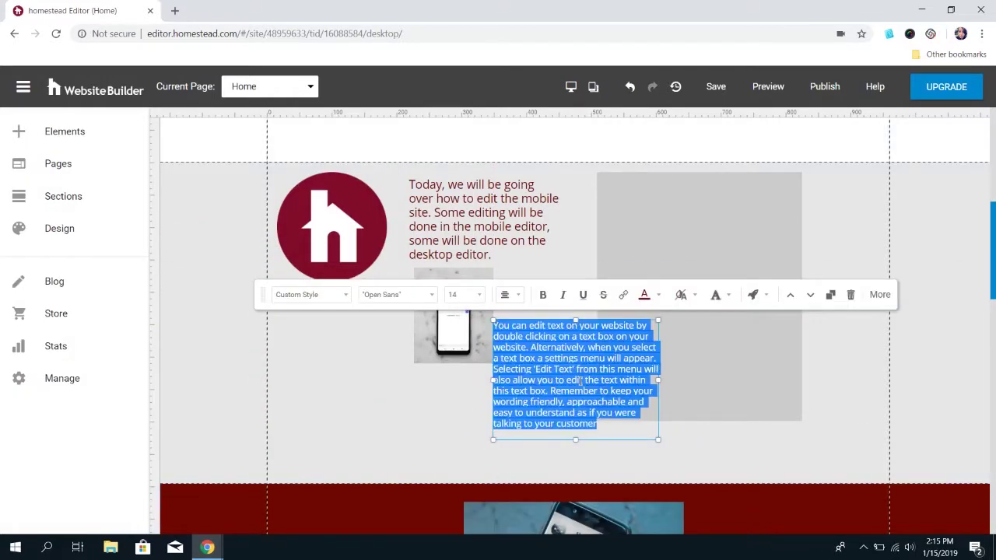
pyautogui.write('I will show you a few examples')
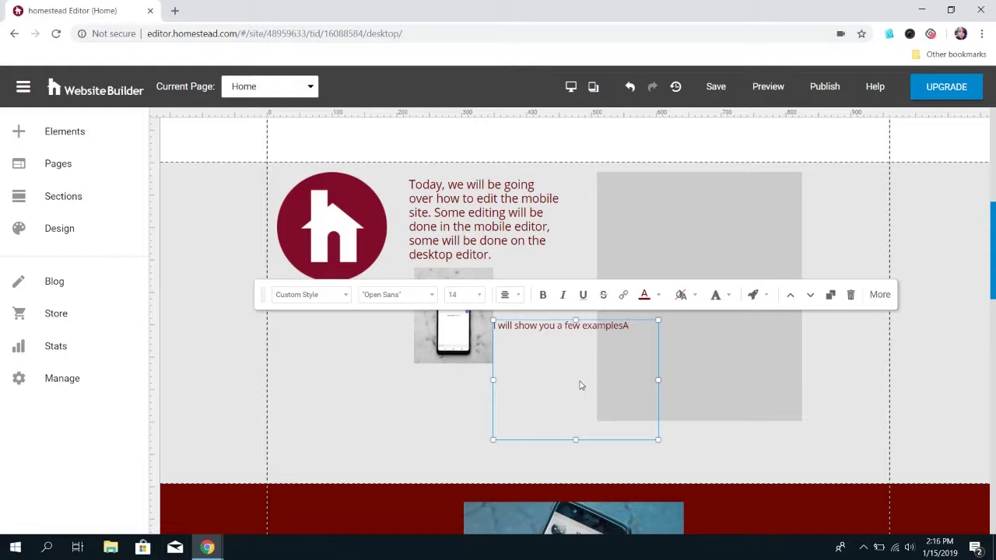
# Step: Set the new paragraph's font size to 18 and shrink its text box to fit the two lines
pyautogui.tripleClick(580, 385)
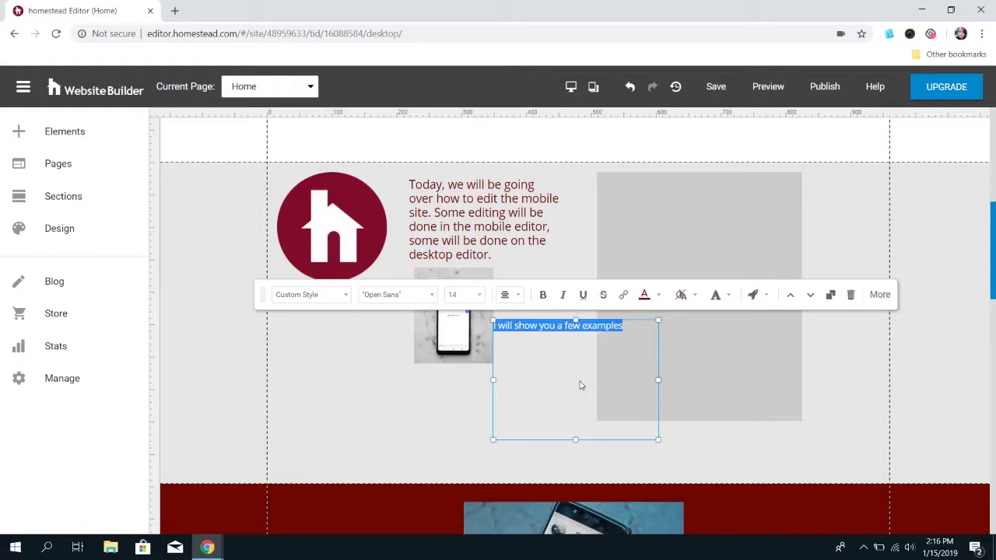
pyautogui.click(465, 296)
pyautogui.scroll(-3, 462, 358)
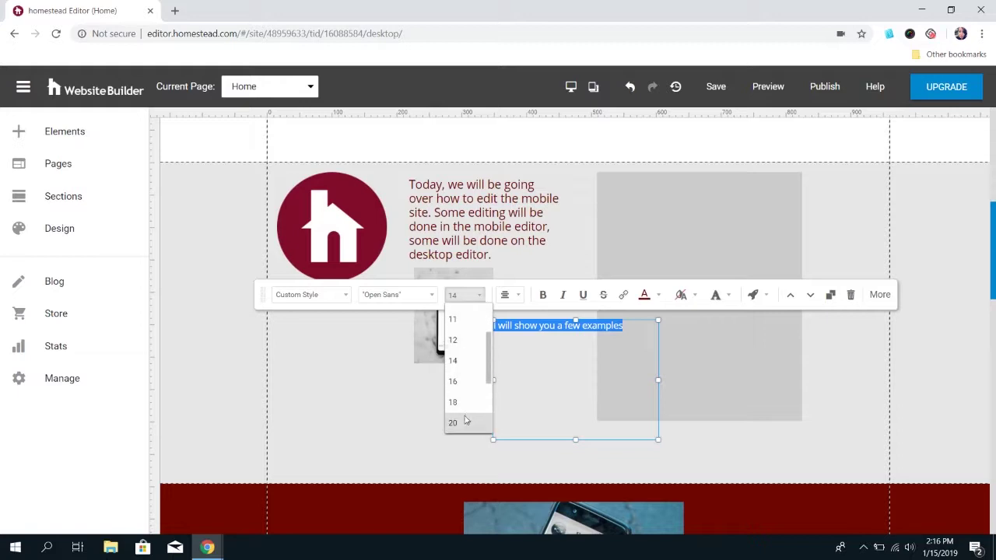
pyautogui.click(459, 423)
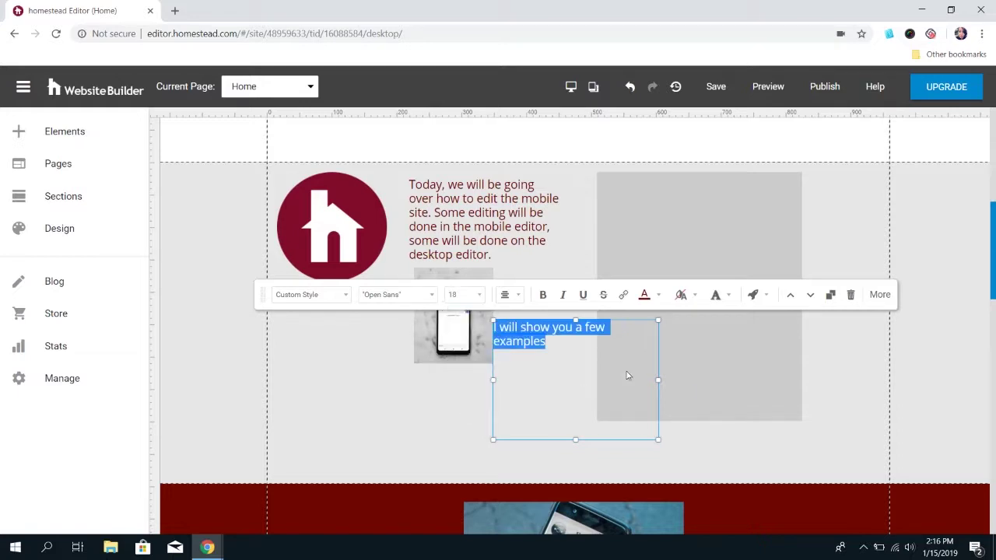
pyautogui.moveTo(657, 438); pyautogui.dragTo(646, 348)
pyautogui.click(577, 394)
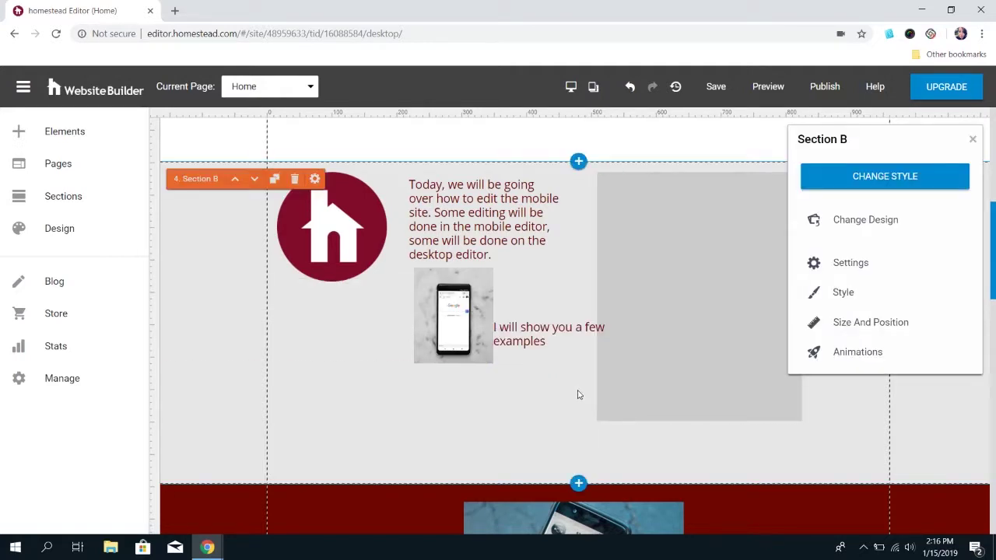
pyautogui.click(571, 348)
pyautogui.doubleClick(571, 349)
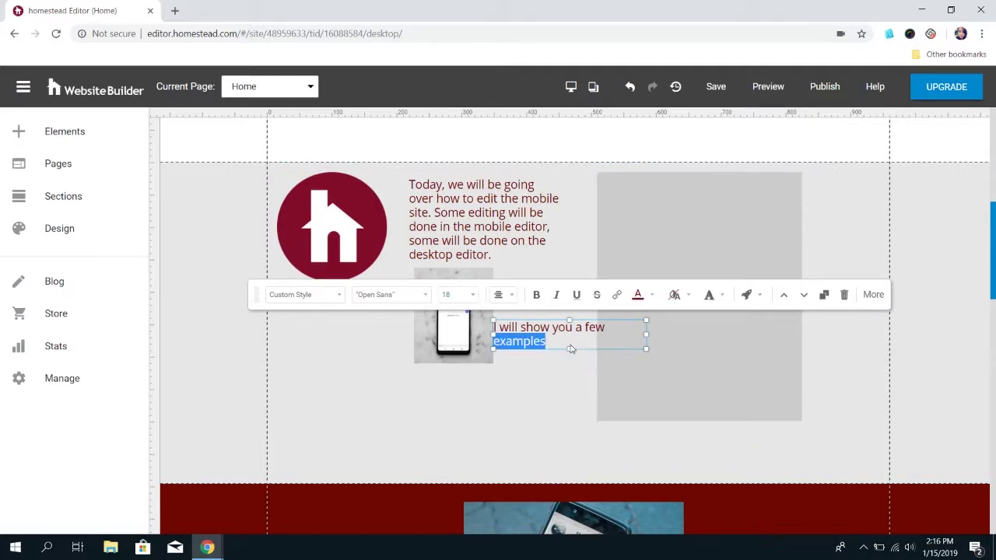
pyautogui.click(571, 348)
pyautogui.press('Return')
pyautogui.press('Return')
pyautogui.press('Return')
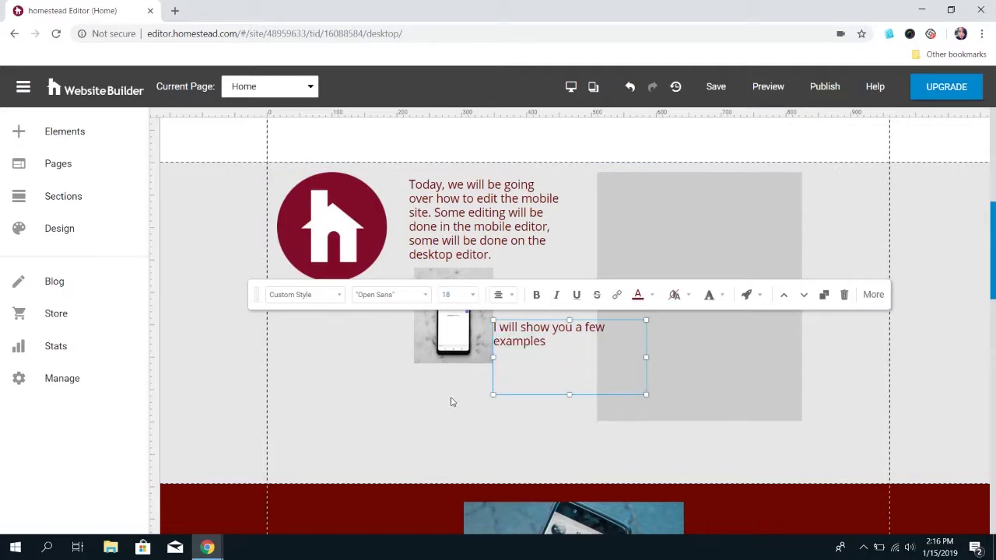
pyautogui.click(445, 409)
pyautogui.click(556, 374)
pyautogui.press('BackSpace')
pyautogui.press('BackSpace')
pyautogui.press('BackSpace')
# Step: Move the intro text, the phone image and the "I will show you a few examples" paragraph into the grey Box, stacked in that order
pyautogui.click(529, 263)
pyautogui.moveTo(529, 263); pyautogui.dragTo(723, 263)
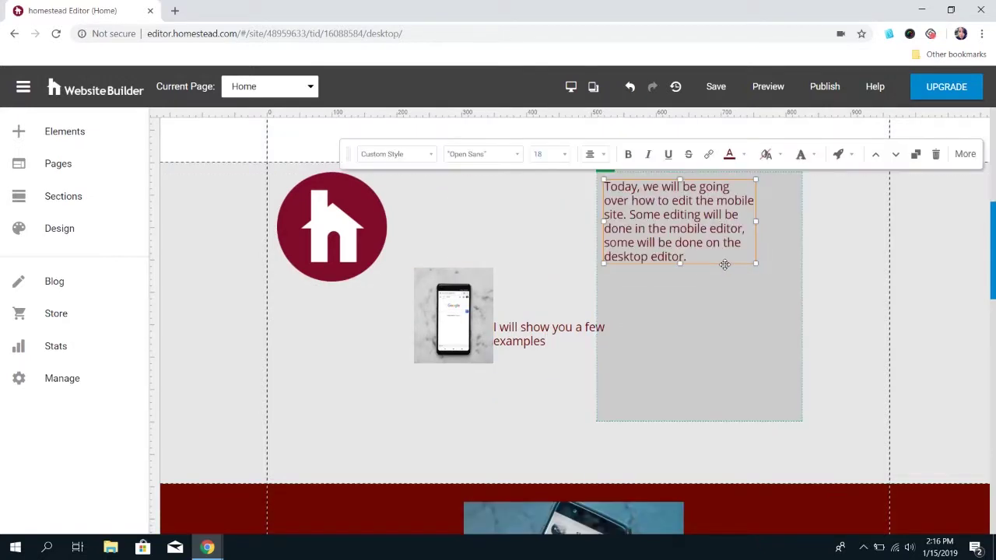
pyautogui.click(468, 319)
pyautogui.moveTo(468, 319); pyautogui.dragTo(658, 320)
pyautogui.click(557, 337)
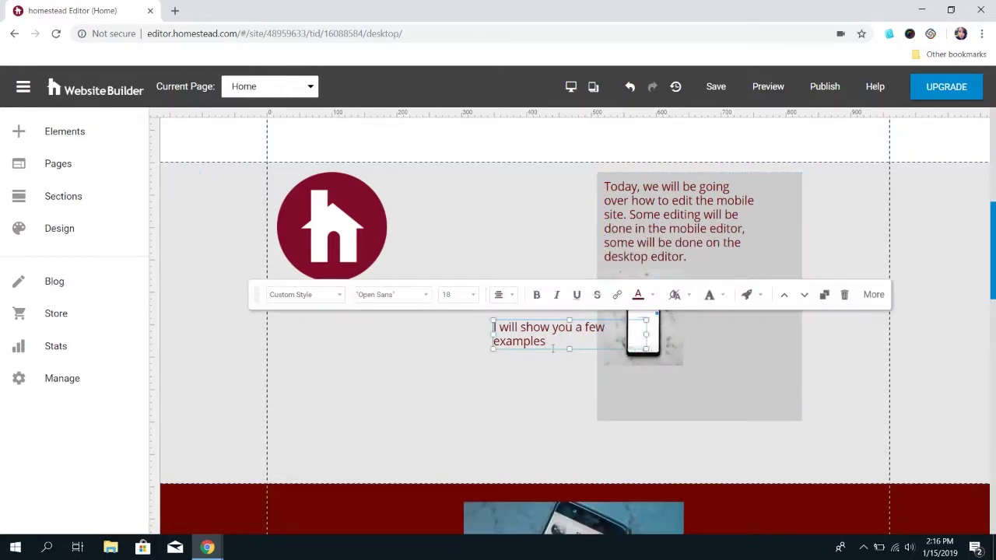
pyautogui.moveTo(540, 349); pyautogui.dragTo(651, 404)
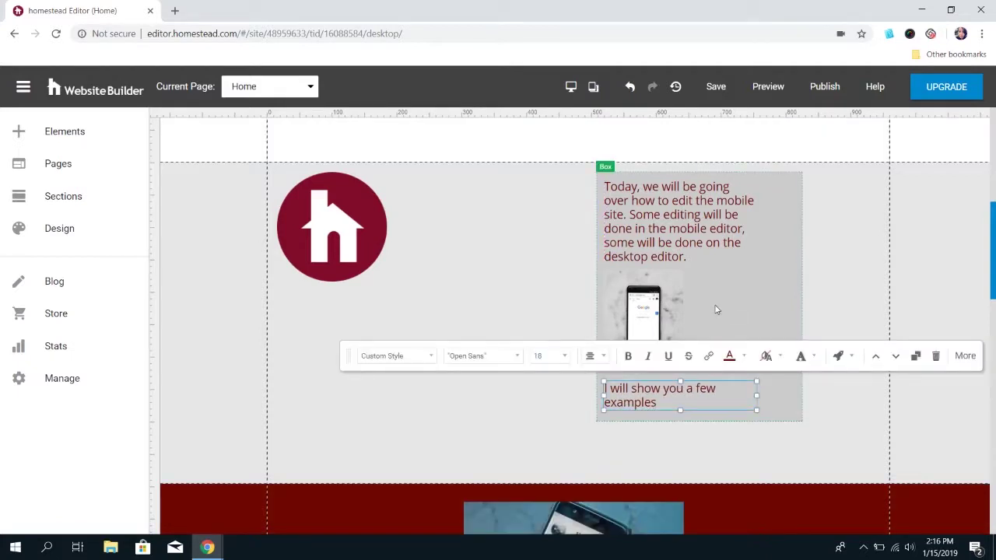
# Step: Move the filled grey Box next to the round house logo and narrow it to about 260 px wide
pyautogui.moveTo(716, 310); pyautogui.dragTo(532, 304)
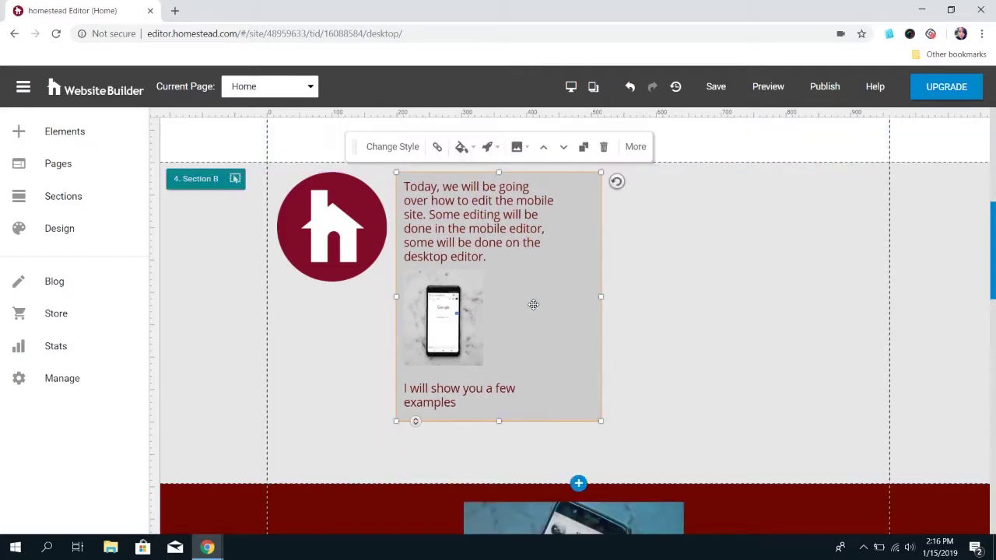
pyautogui.moveTo(599, 296); pyautogui.dragTo(565, 291)
# Step: Check how Section B's Box and its contents are laid out in the mobile editor, and return to Section B in the desktop editor
pyautogui.click(593, 86)
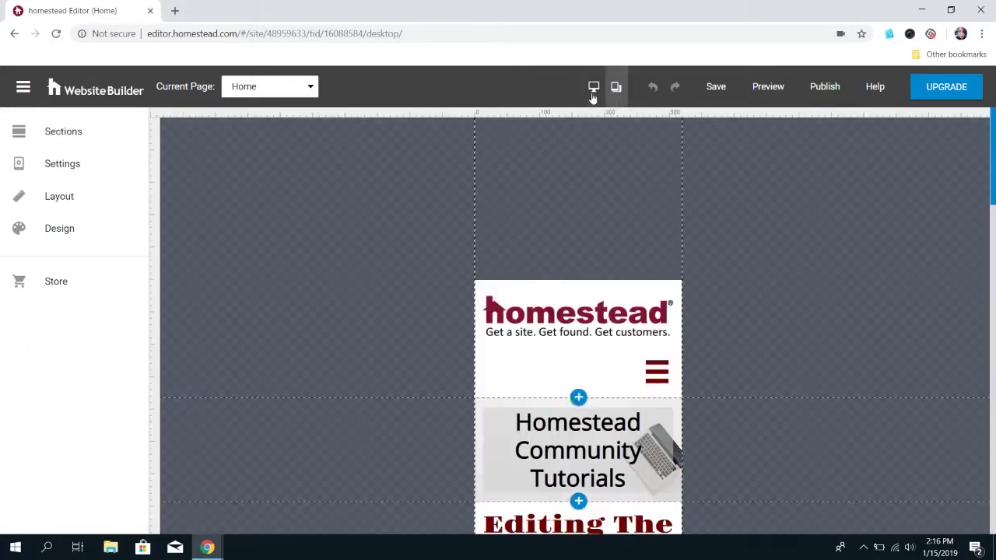
pyautogui.scroll(-8, 760, 301)
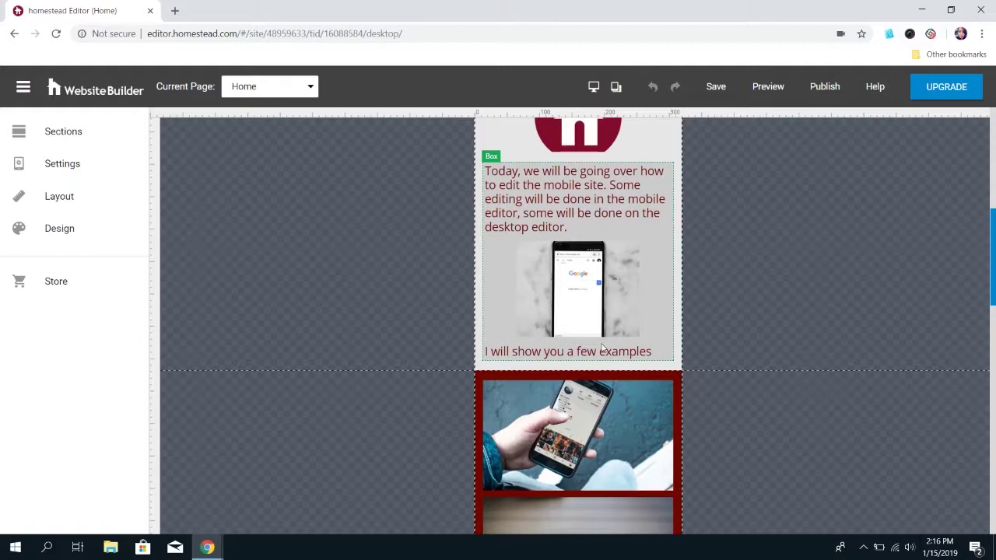
pyautogui.click(594, 91)
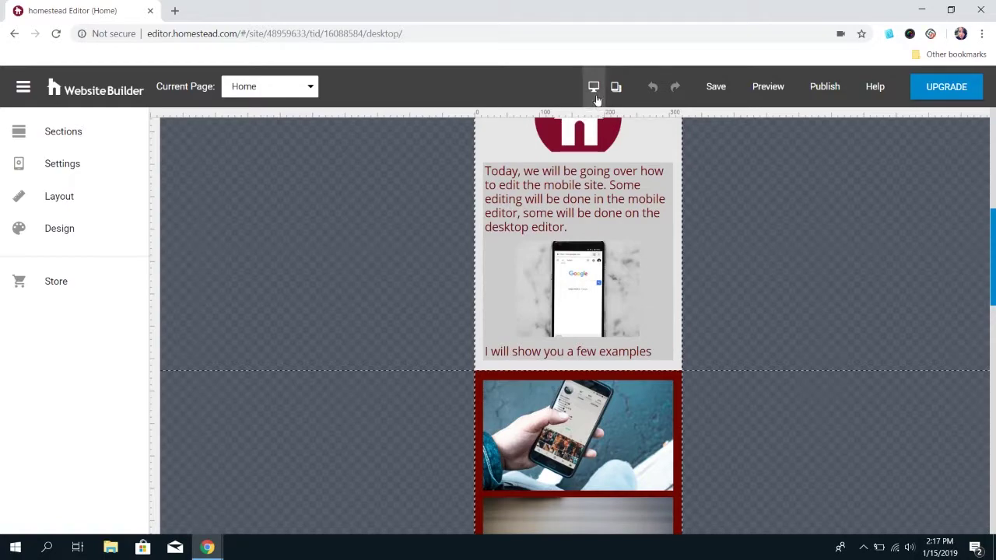
pyautogui.scroll(-4, 620, 276)
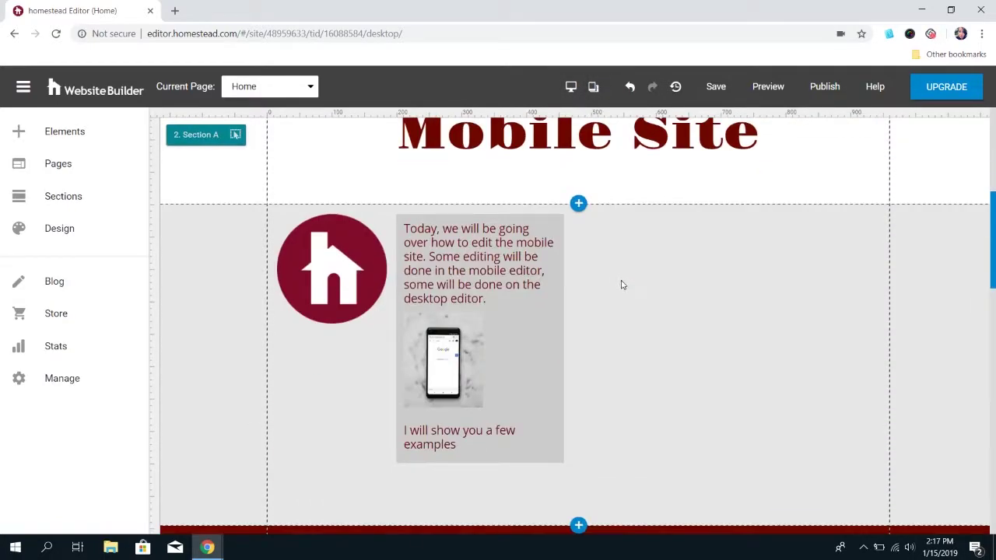